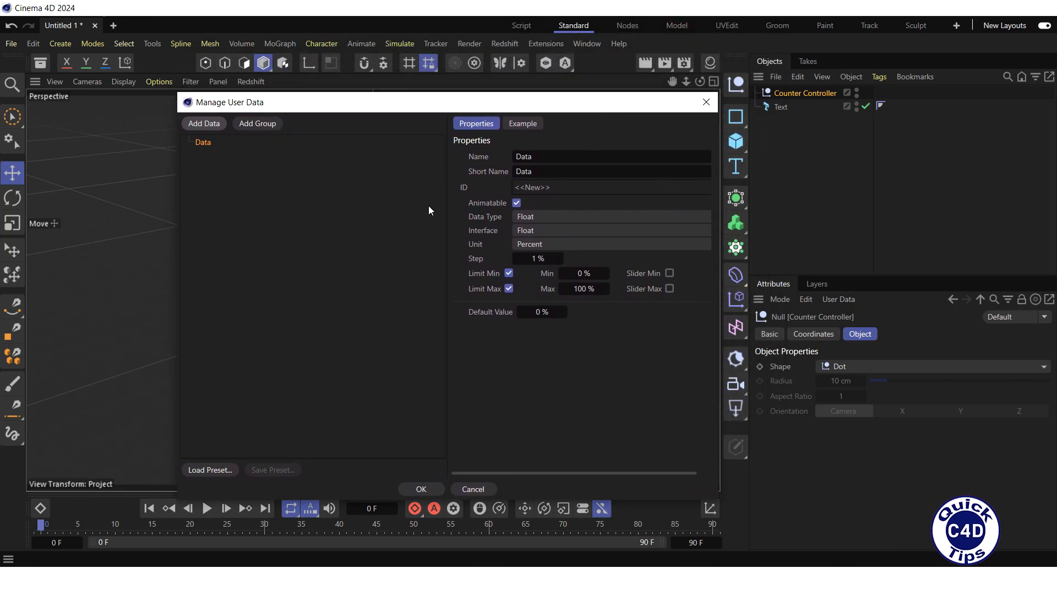
# Define the Data user data as an Integer with an Integer Slider interface and a maximum of 5, and display the Counter Controller's user data
pyautogui.click(565, 215)
pyautogui.click(555, 40)
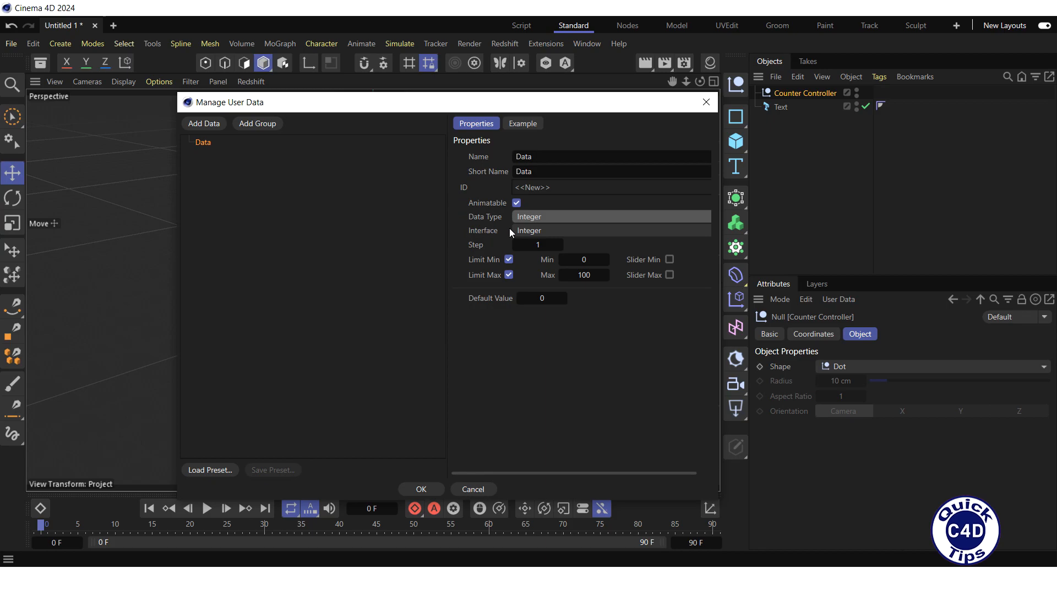
pyautogui.click(550, 231)
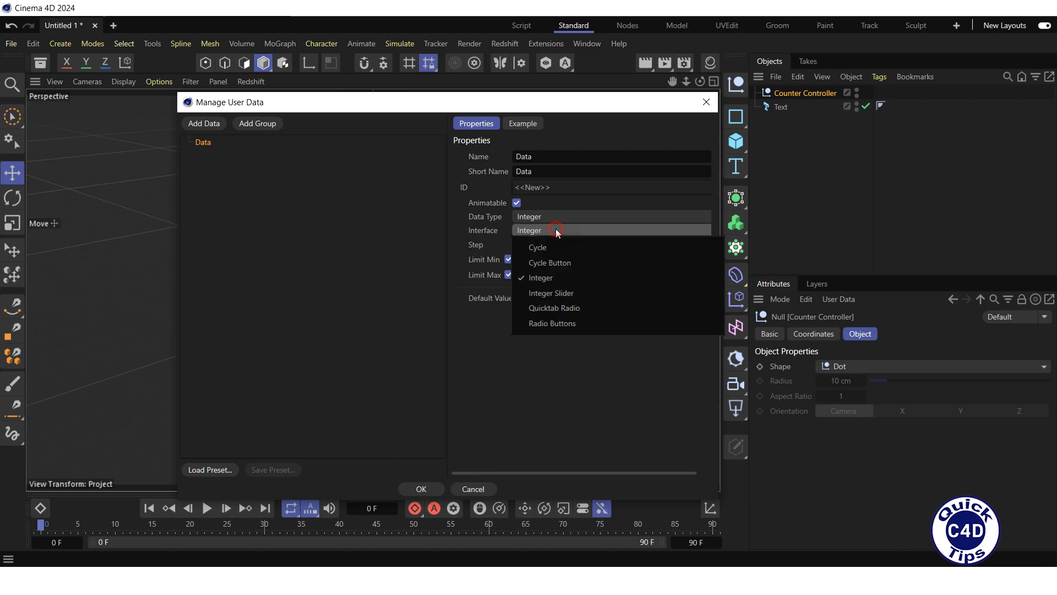
pyautogui.click(553, 295)
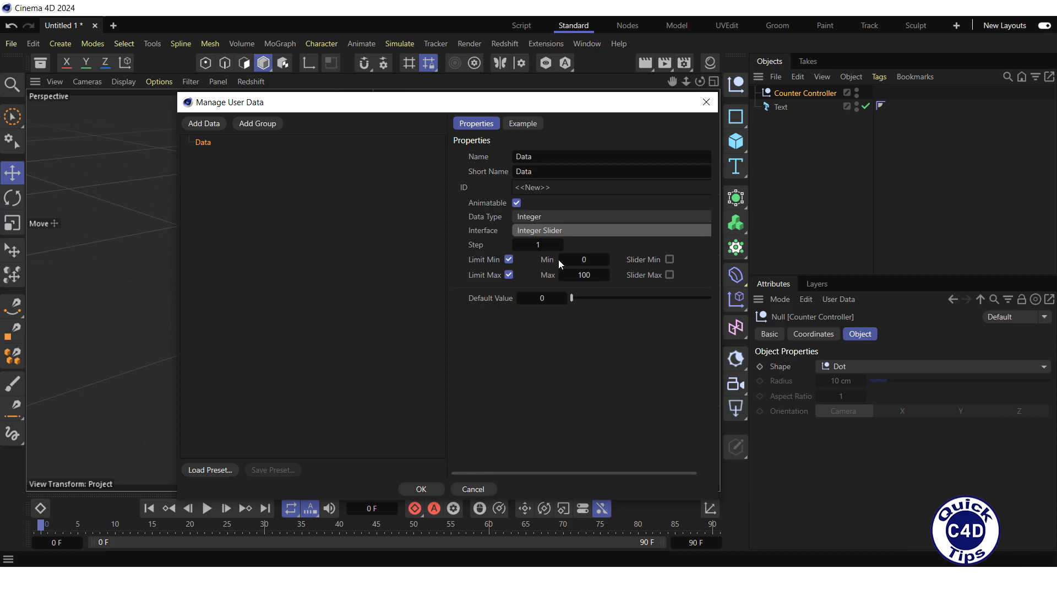
pyautogui.click(583, 274)
pyautogui.write('5')
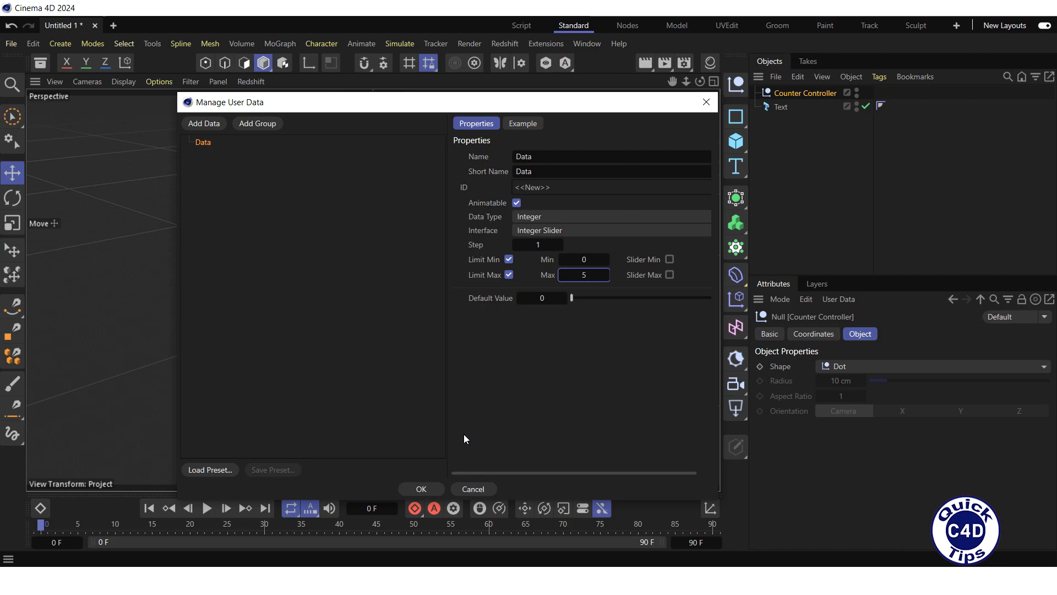
pyautogui.click(426, 488)
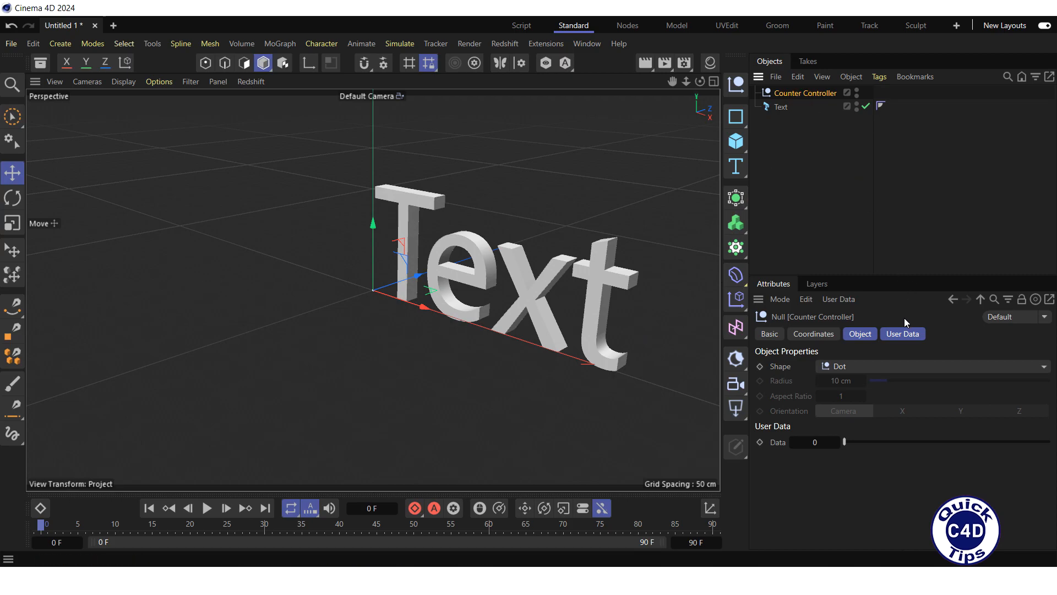
pyautogui.click(903, 334)
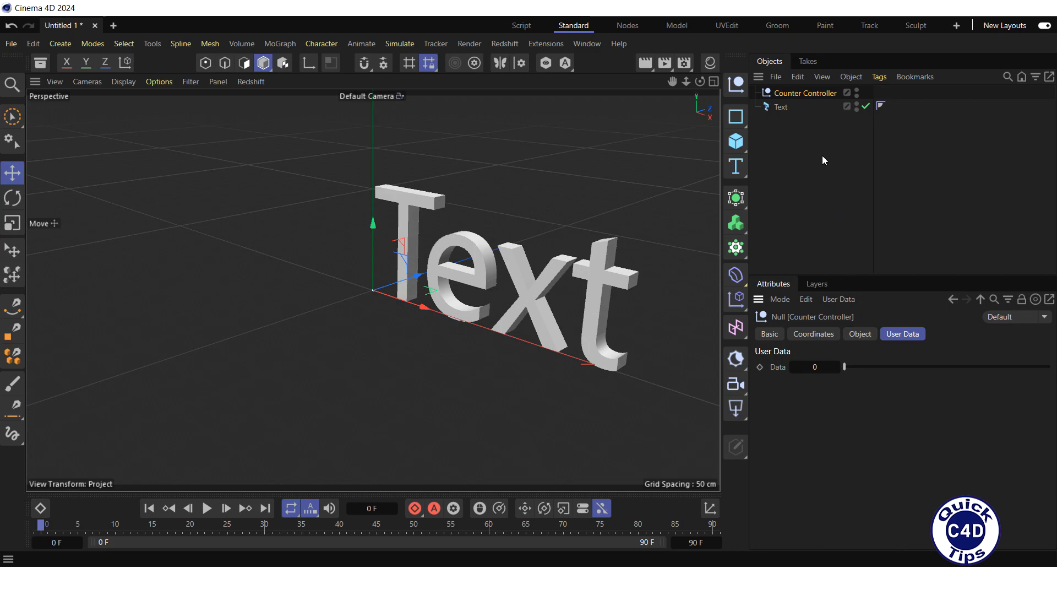
# Add an XPresso tag to the Counter Controller and reposition its editor window so the object list is accessible
pyautogui.rightClick(811, 91)
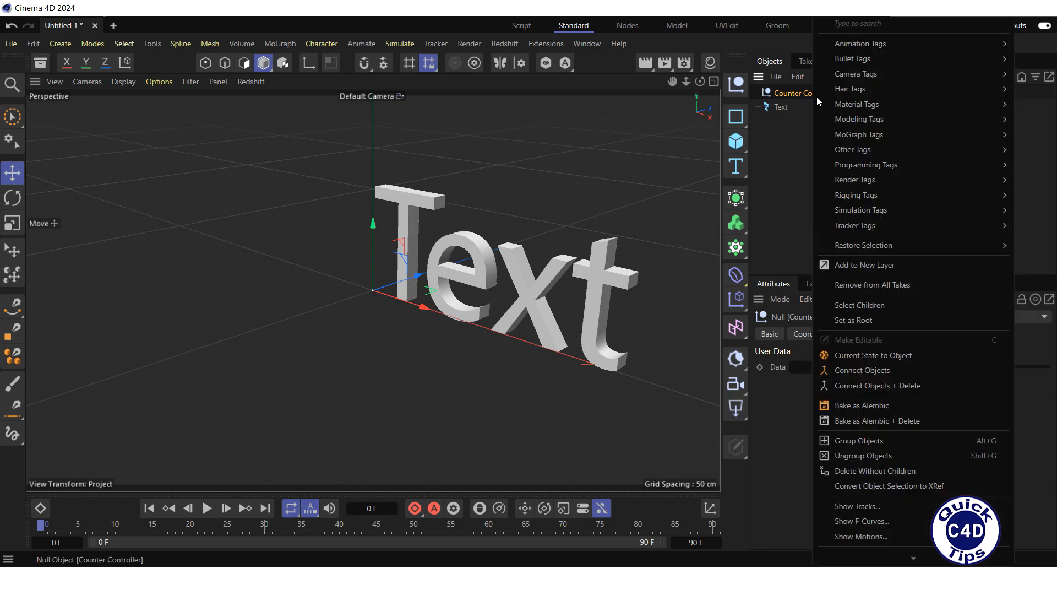
pyautogui.moveTo(870, 141)
pyautogui.moveTo(867, 167)
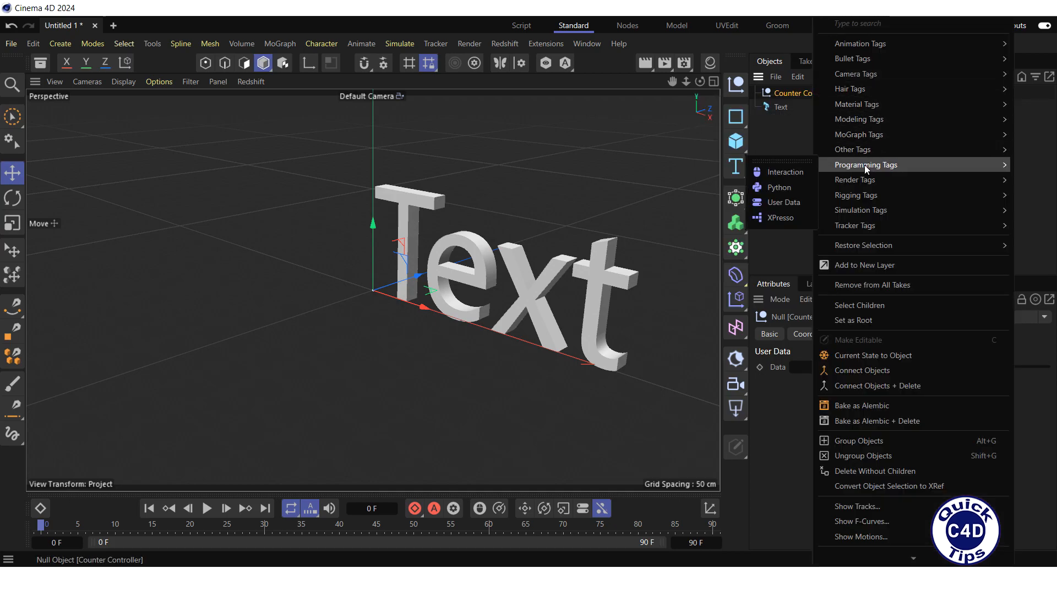
pyautogui.click(782, 218)
pyautogui.moveTo(770, 200); pyautogui.dragTo(426, 133)
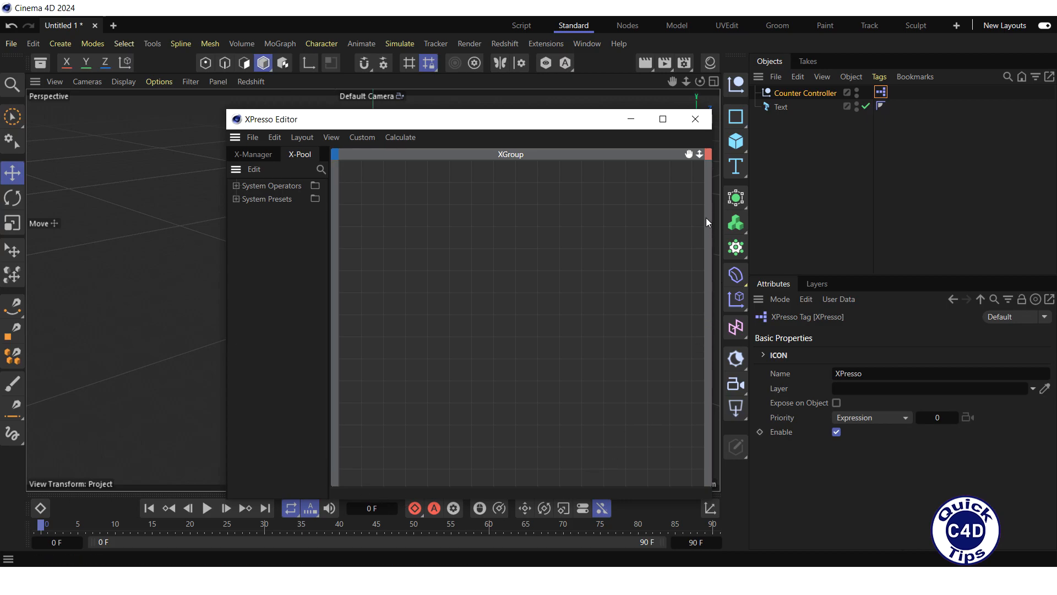
# Add the Counter Controller and Text objects as nodes in the XPresso graph and enlarge both nodes
pyautogui.moveTo(809, 94); pyautogui.dragTo(400, 341)
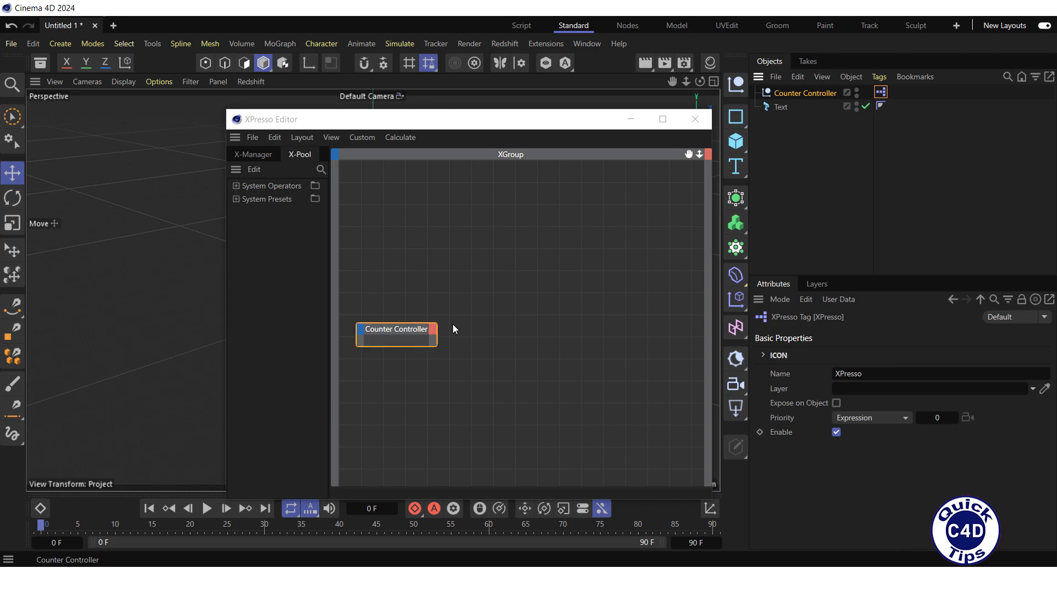
pyautogui.moveTo(782, 108); pyautogui.dragTo(576, 343)
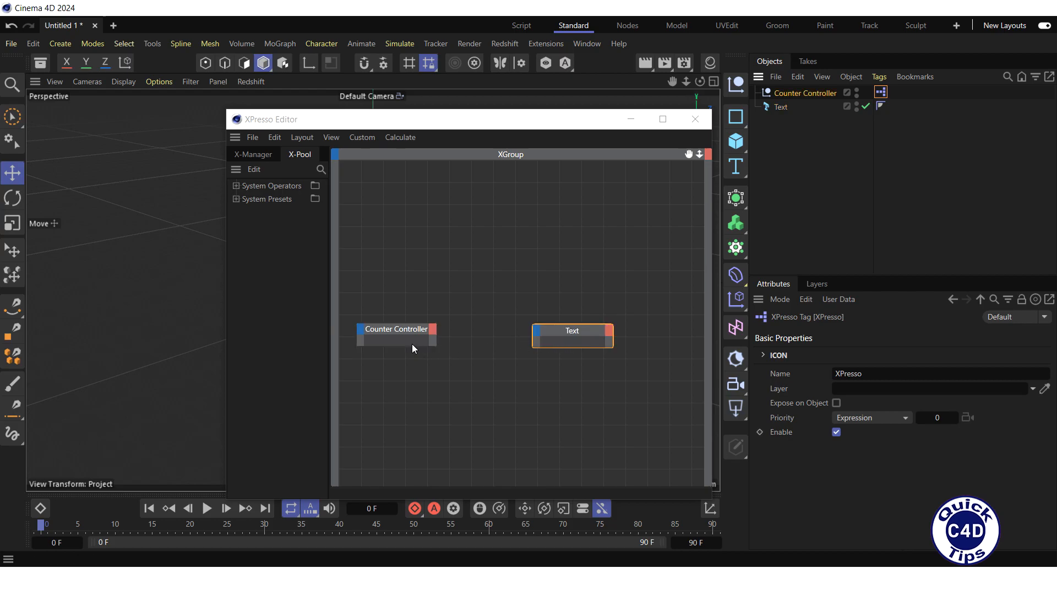
pyautogui.moveTo(414, 348); pyautogui.dragTo(473, 352)
pyautogui.moveTo(569, 347); pyautogui.dragTo(639, 350)
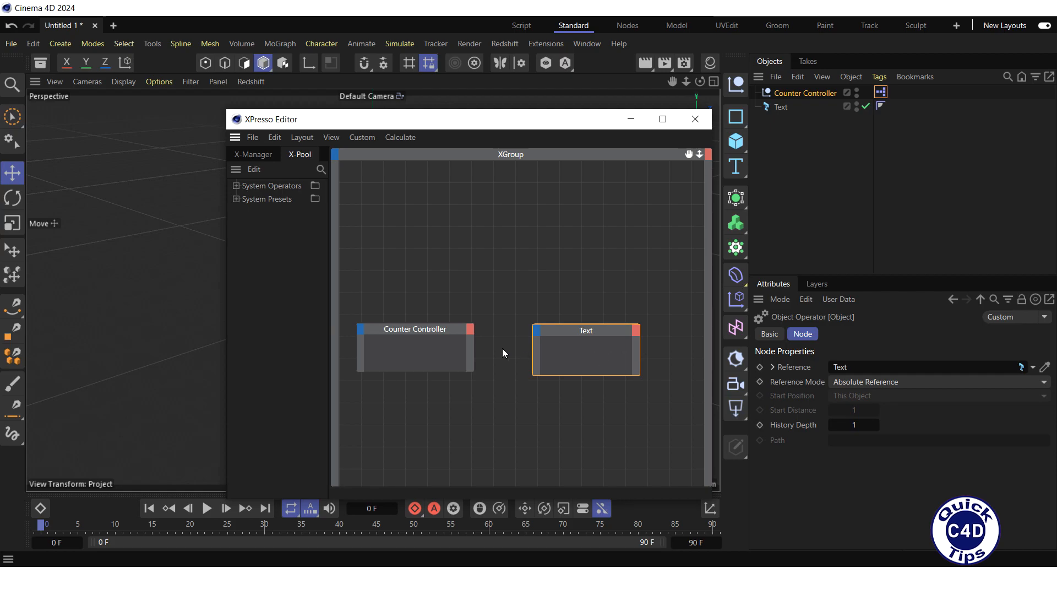
# Add a Data user data output port to the Counter Controller node
pyautogui.click(470, 330)
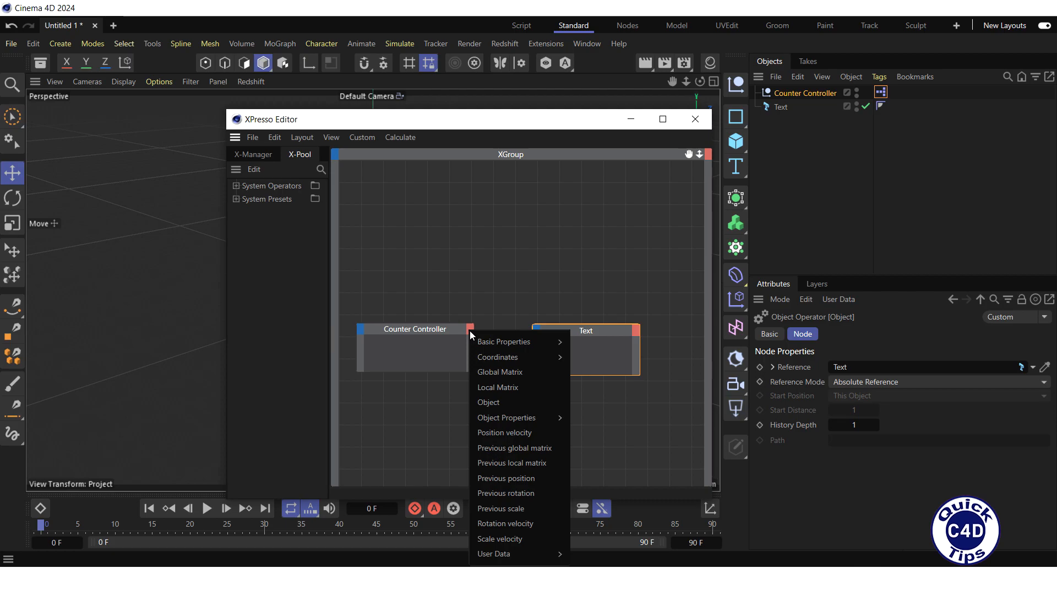
pyautogui.moveTo(528, 557)
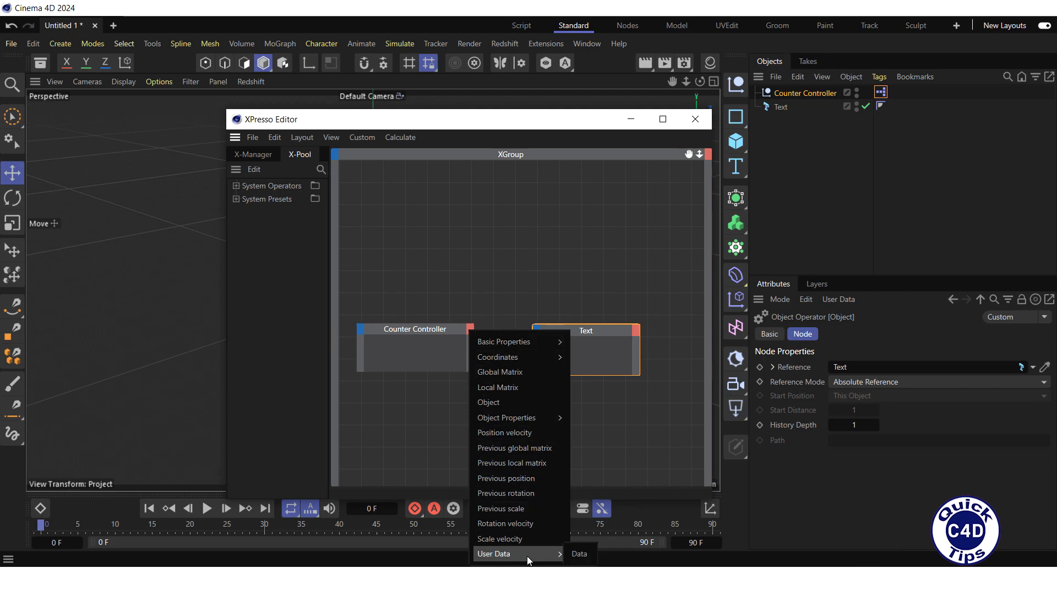
pyautogui.click(579, 553)
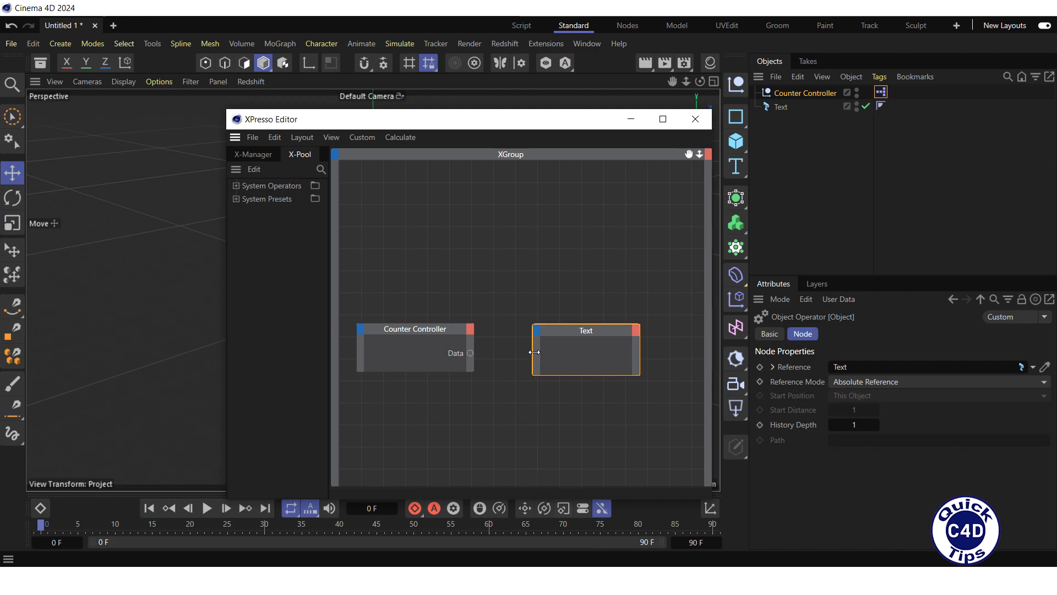
# Add a Text Spline input port to the Text node, connect the Counter Controller's Data output to it, and close the XPresso Editor
pyautogui.click(538, 330)
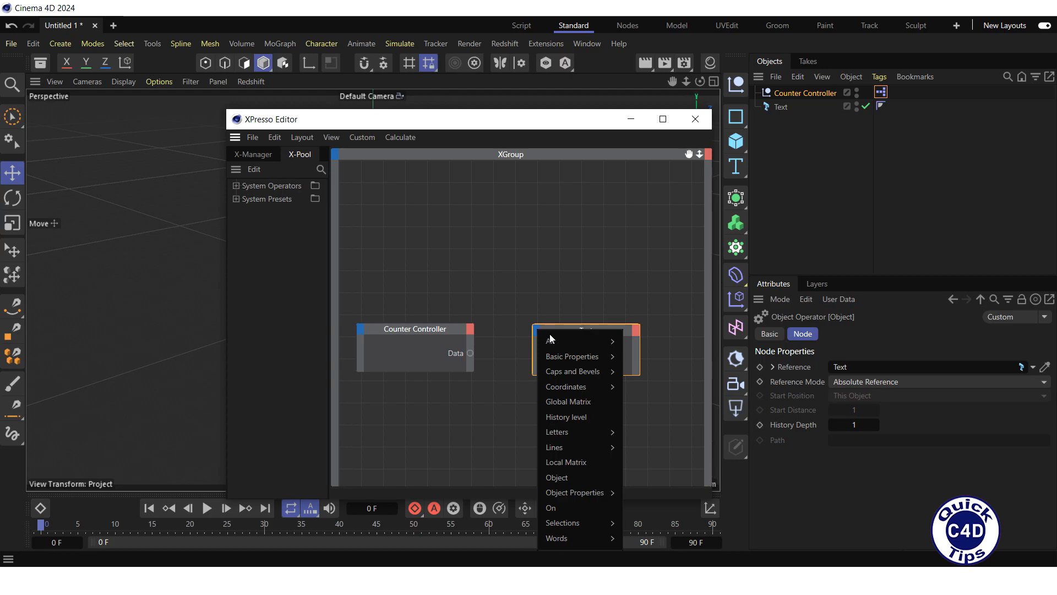
pyautogui.moveTo(591, 491)
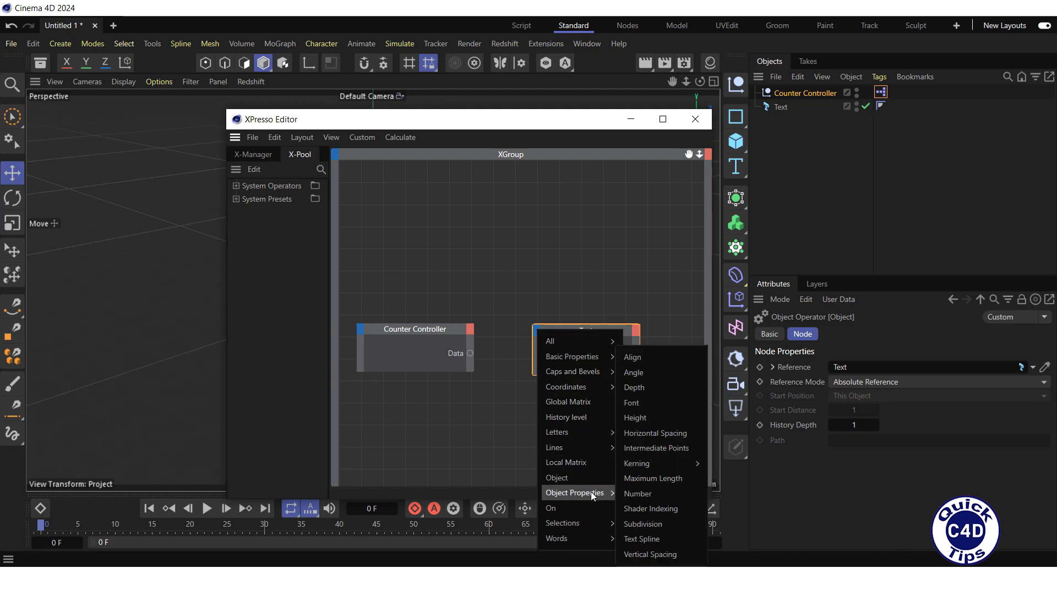
pyautogui.click(645, 539)
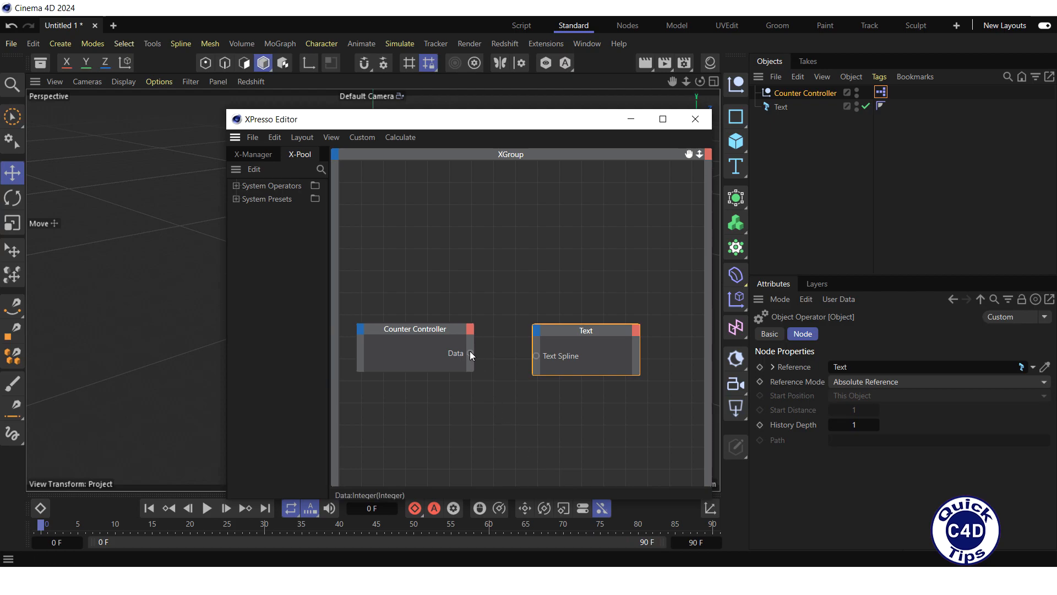
pyautogui.moveTo(499, 356); pyautogui.dragTo(536, 356)
pyautogui.click(694, 122)
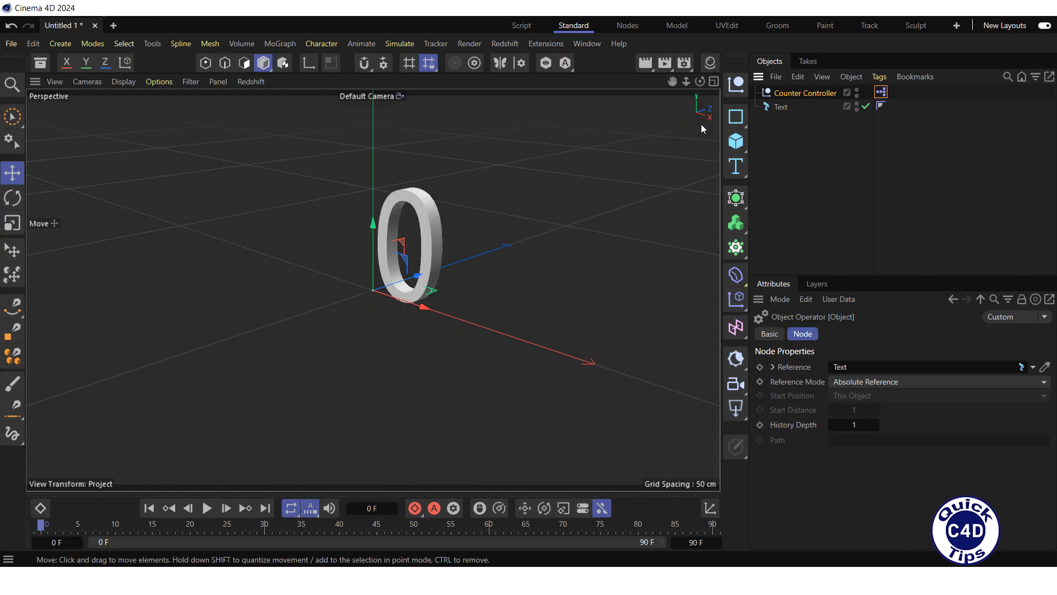
# Show the Counter Controller's user data and set the project's end frame to 180
pyautogui.click(816, 94)
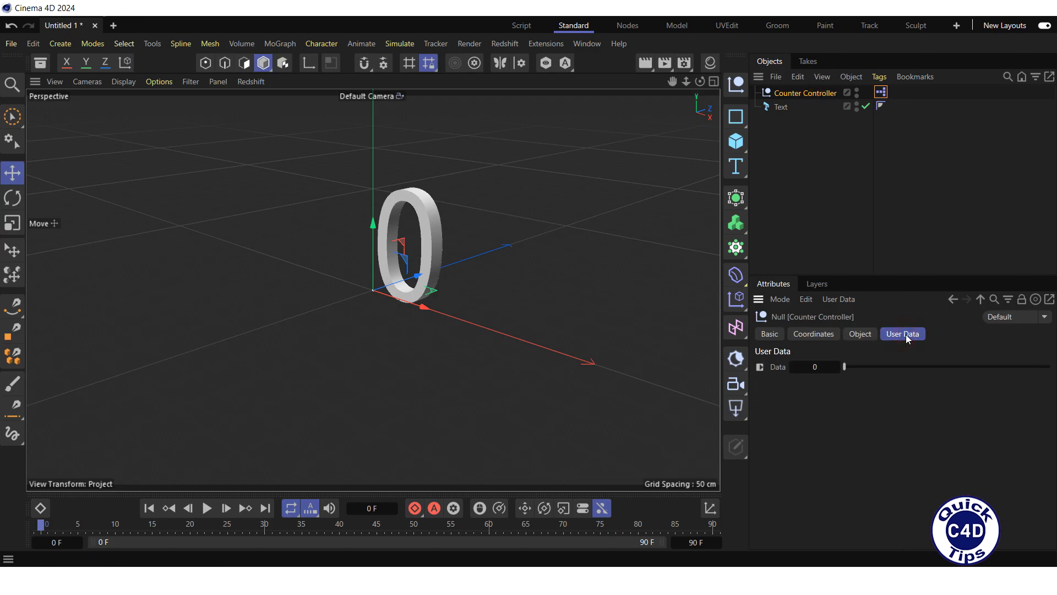
pyautogui.moveTo(845, 368); pyautogui.dragTo(835, 387)
pyautogui.doubleClick(693, 542)
pyautogui.write('180')
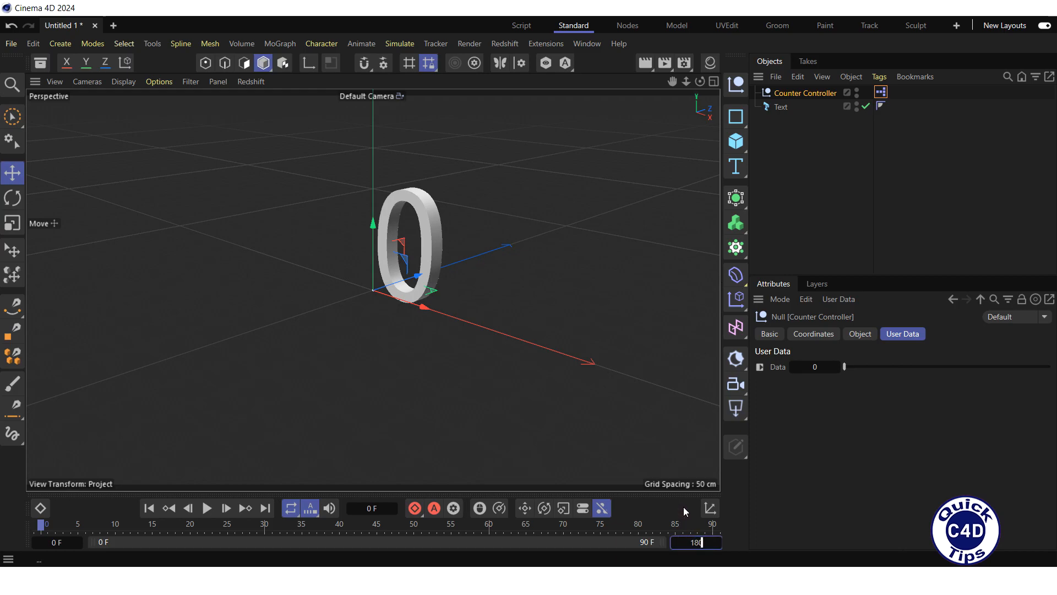
pyautogui.press('Return')
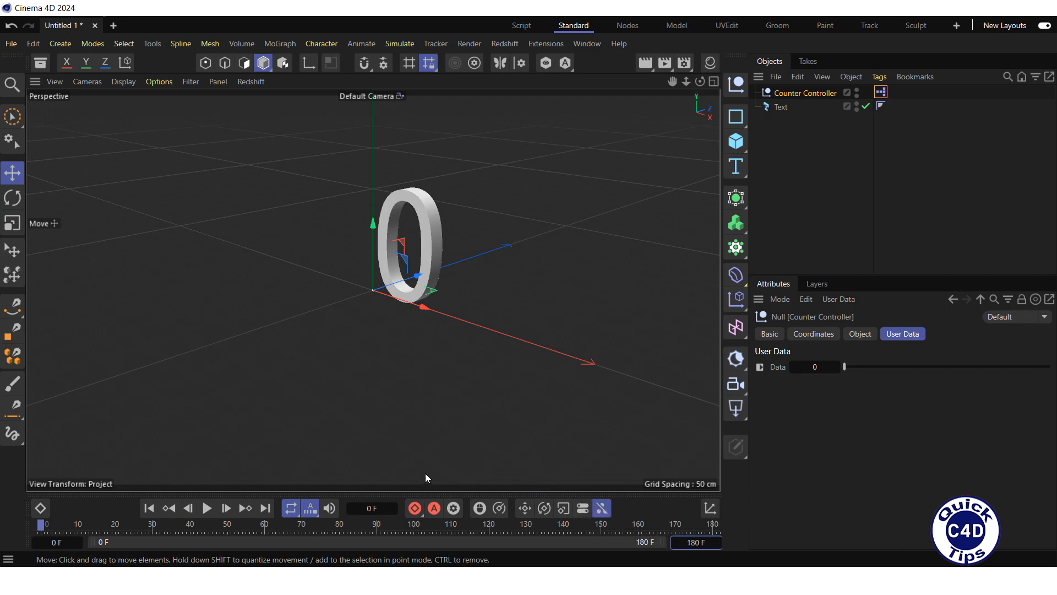
# Keyframe the Counter Controller's Data value at 0 on frame 0 and at 5 on frame 150
pyautogui.moveTo(41, 527)
pyautogui.mouseDown()
pyautogui.moveTo(56, 528)
pyautogui.moveTo(39, 528)
pyautogui.mouseUp()
pyautogui.moveTo(844, 367)
pyautogui.mouseDown()
pyautogui.moveTo(914, 372)
pyautogui.moveTo(837, 378)
pyautogui.mouseUp()
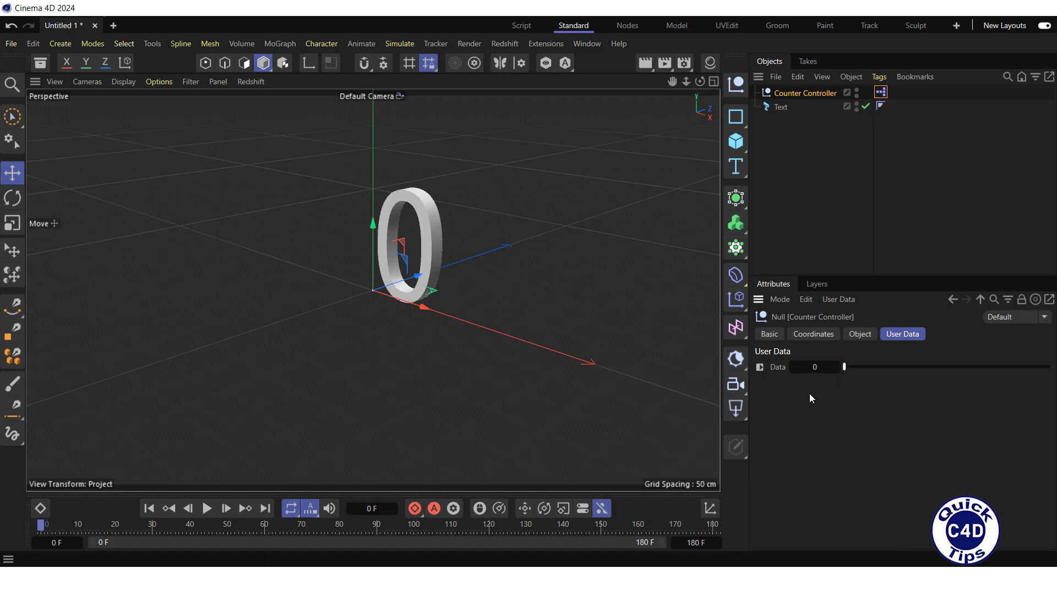
pyautogui.click(760, 368)
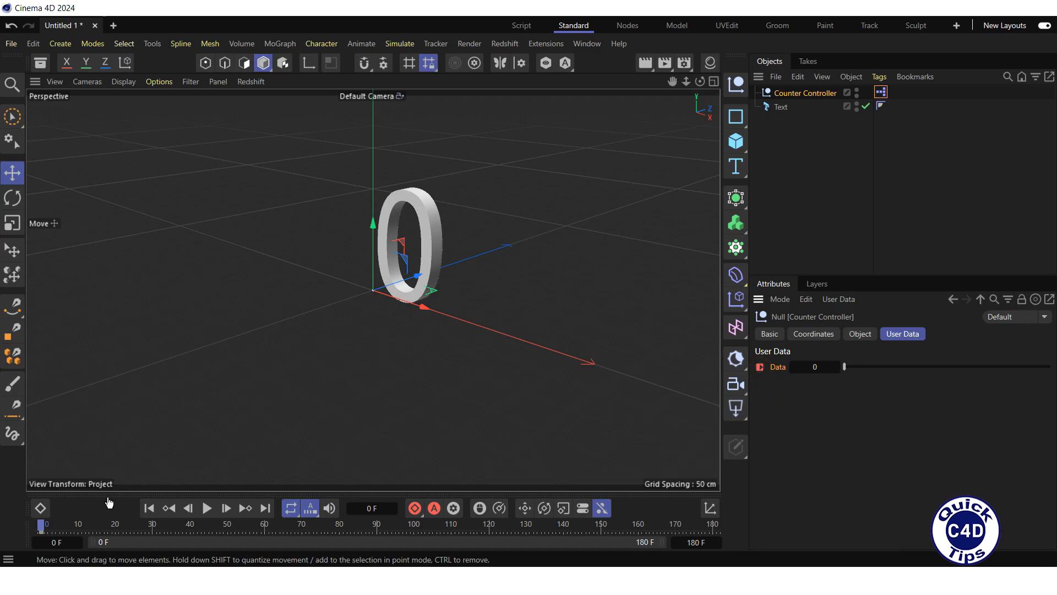
pyautogui.moveTo(43, 527); pyautogui.dragTo(594, 555)
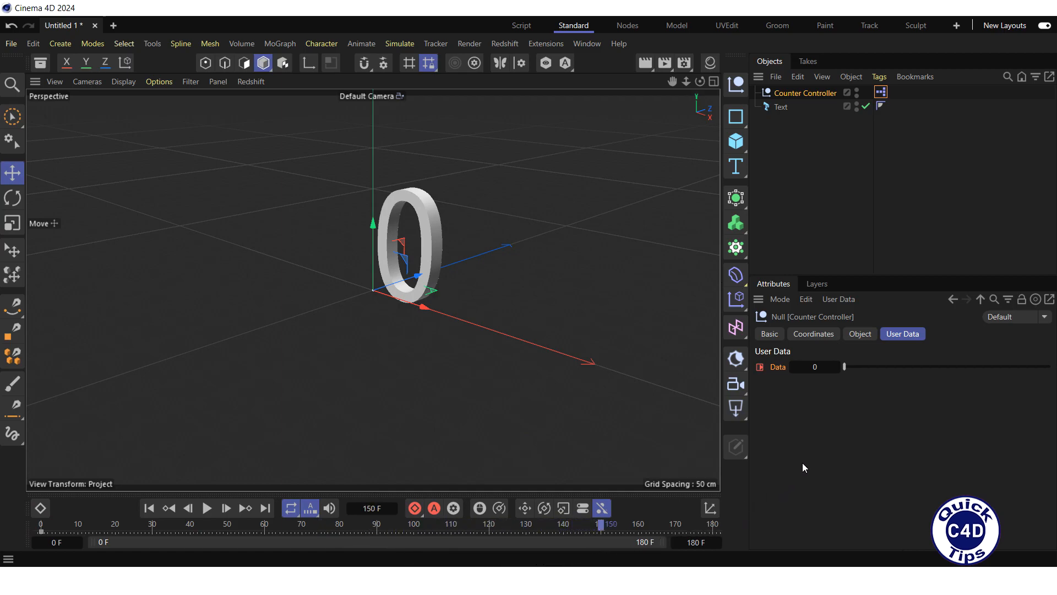
pyautogui.moveTo(845, 367); pyautogui.dragTo(1045, 370)
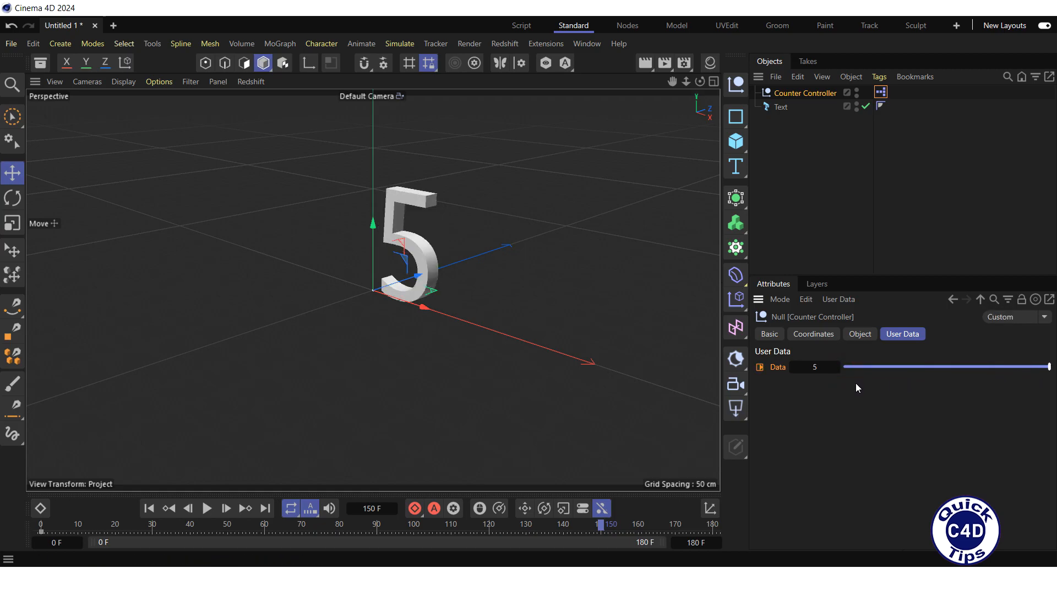
pyautogui.click(760, 367)
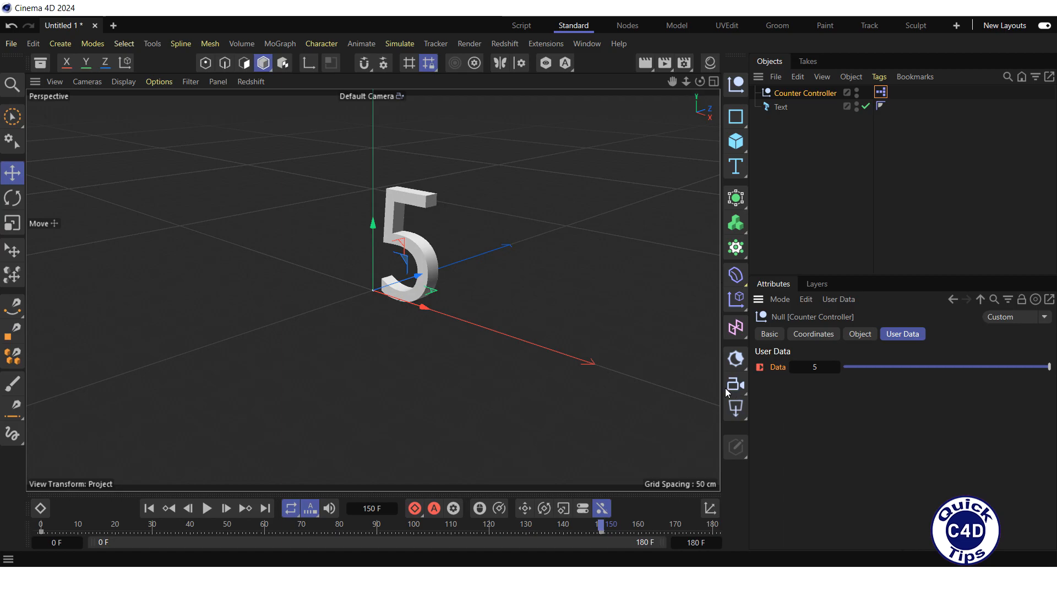
# Set the Counter Controller's Data keyframes to linear interpolation in the Dope Sheet and play back the animation
pyautogui.click(40, 508)
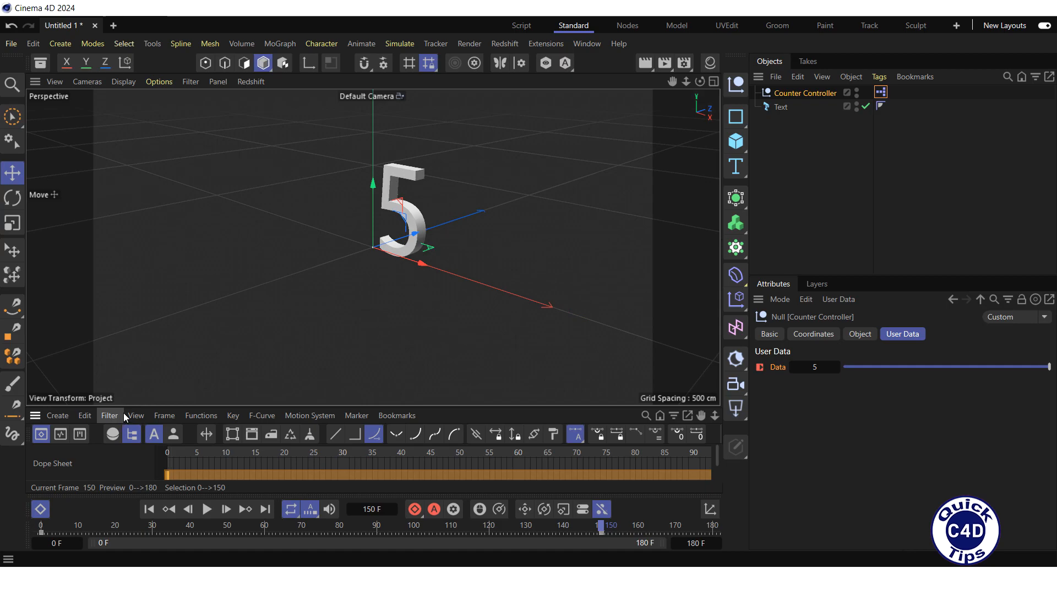
pyautogui.moveTo(131, 406); pyautogui.dragTo(134, 375)
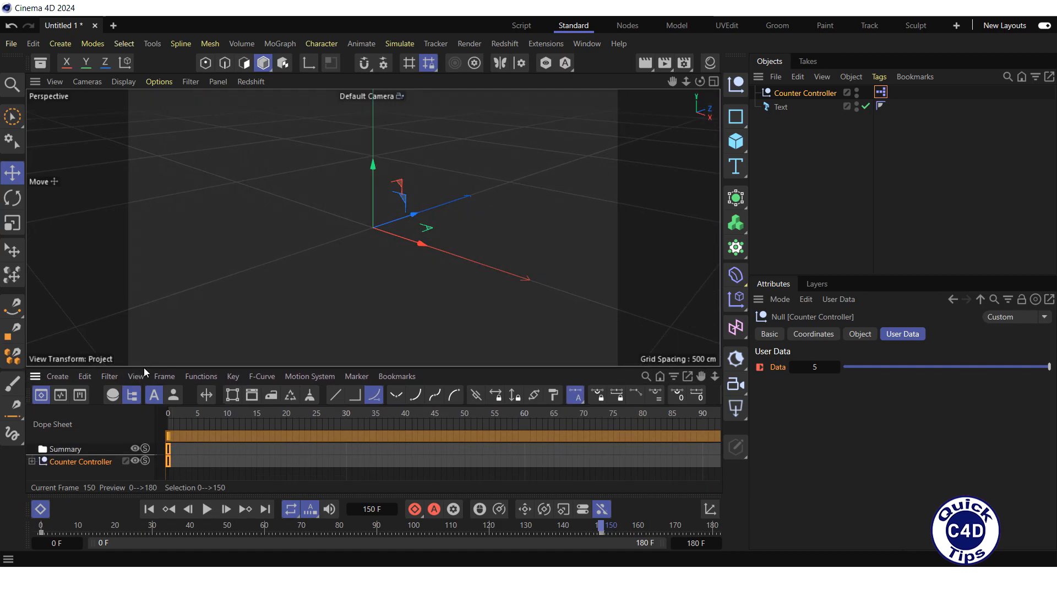
pyautogui.click(96, 464)
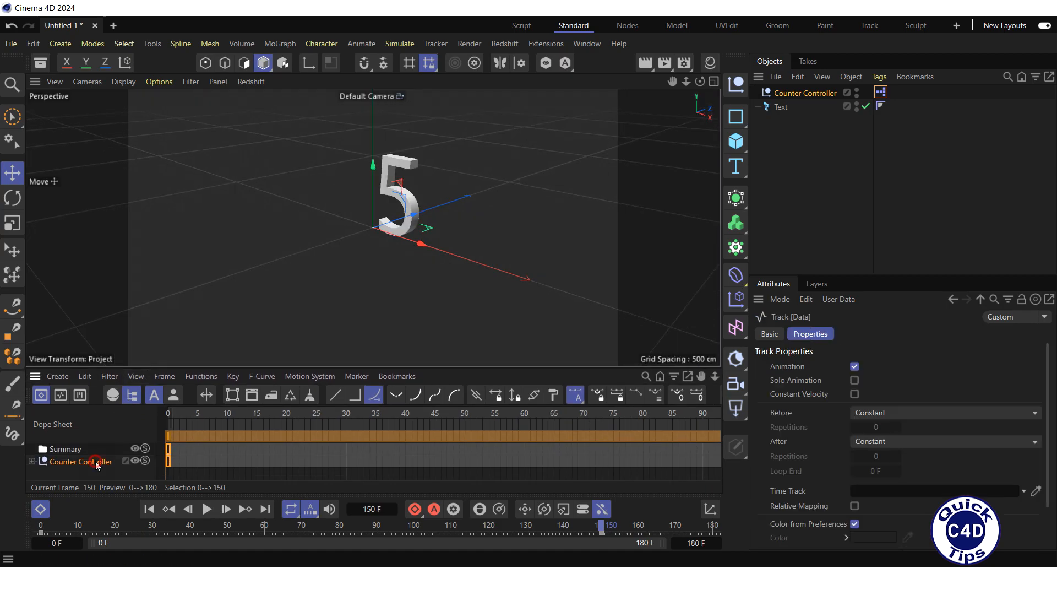
pyautogui.click(333, 397)
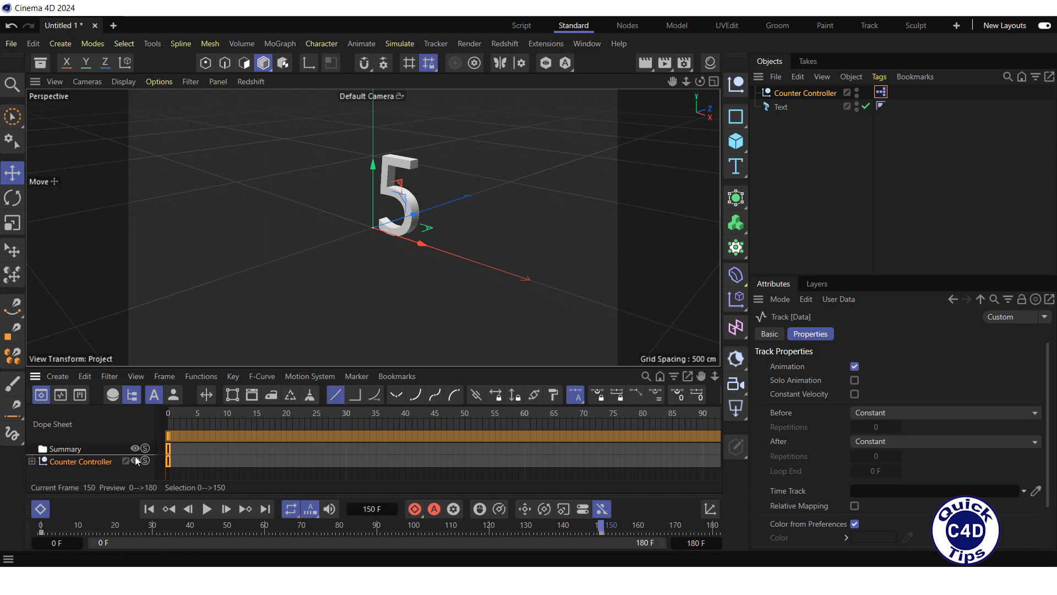
pyautogui.click(40, 508)
pyautogui.click(207, 508)
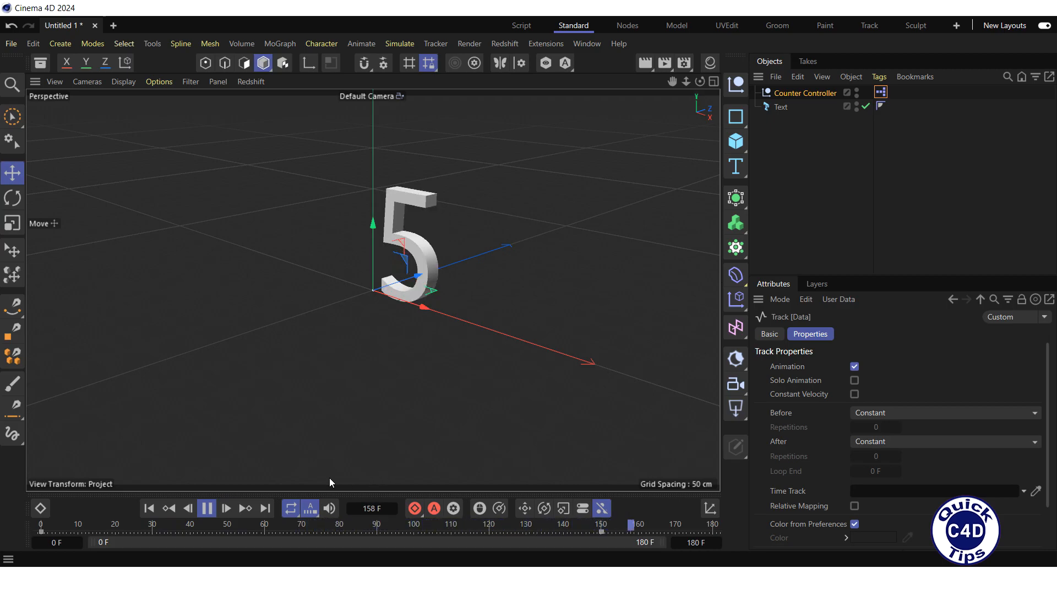
pyautogui.click(214, 508)
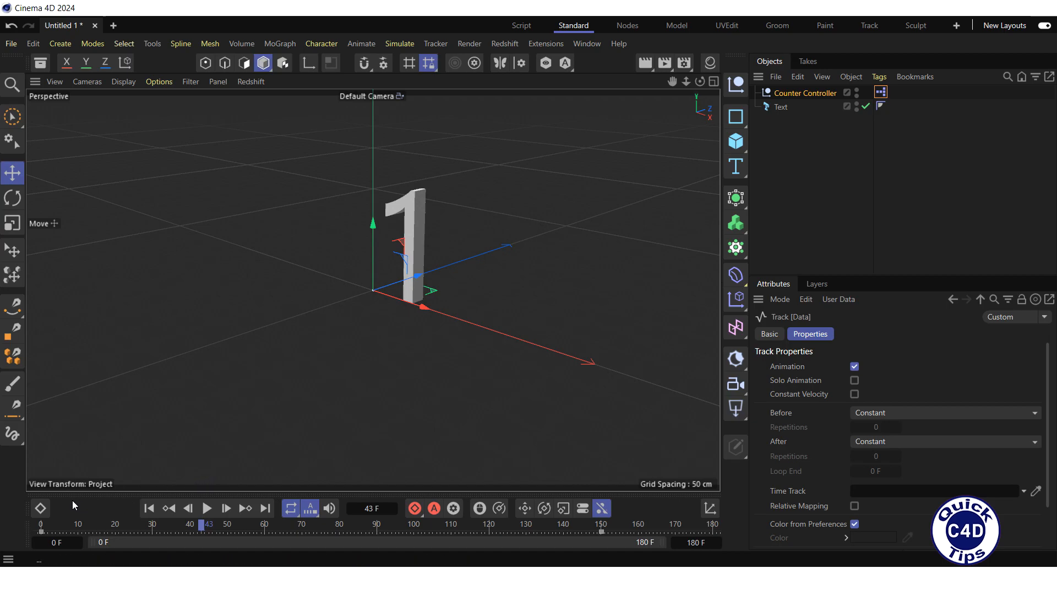
# Delete the Counter Controller's Data animation from the Dope Sheet
pyautogui.click(40, 508)
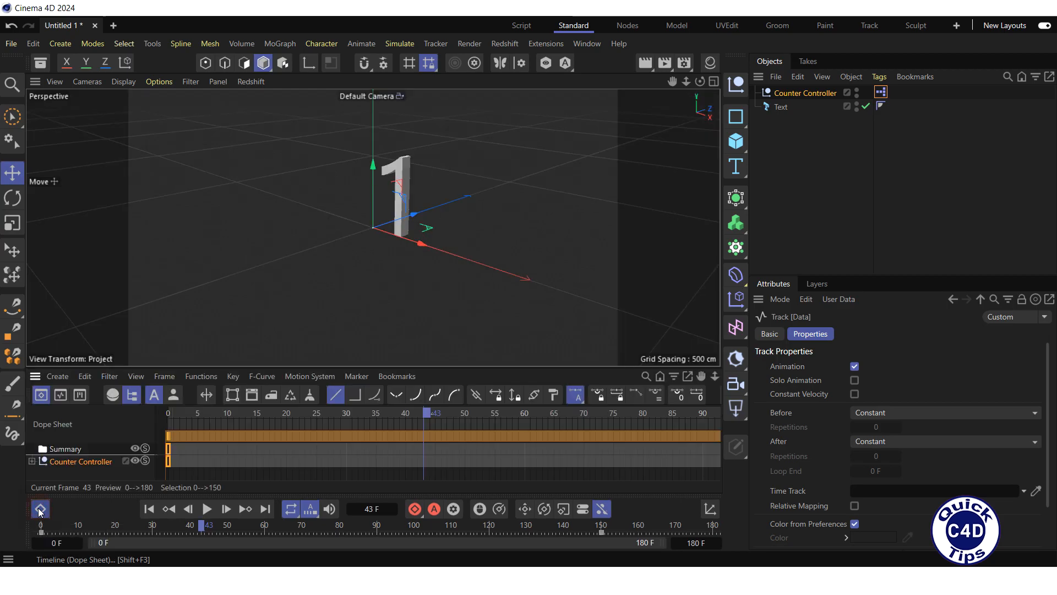
pyautogui.click(73, 471)
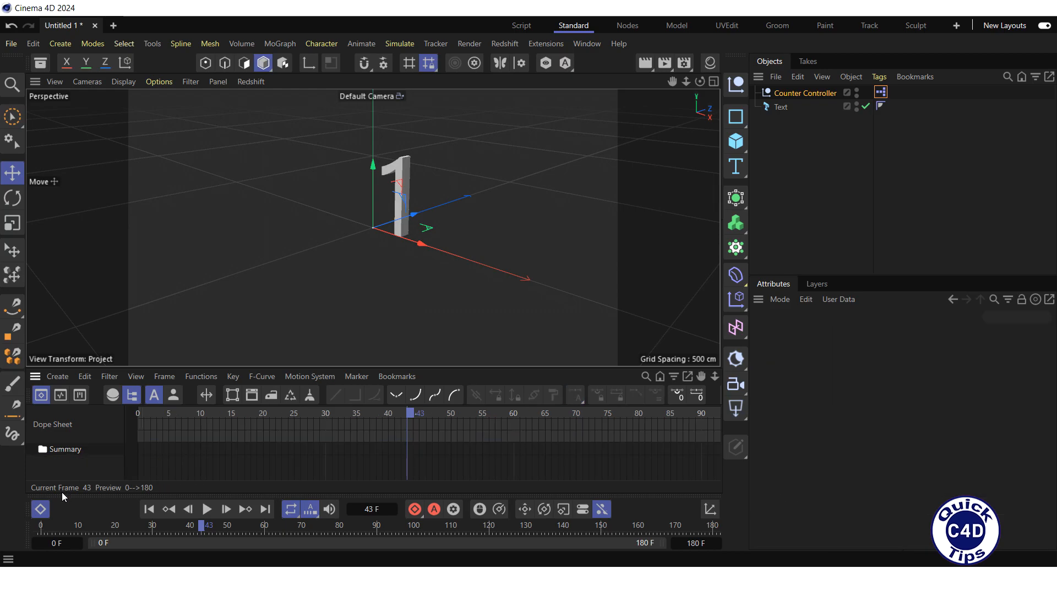
# Keyframe the Counter Controller's Data value at 5 on frame 30 and at 0 on frame 180
pyautogui.click(40, 508)
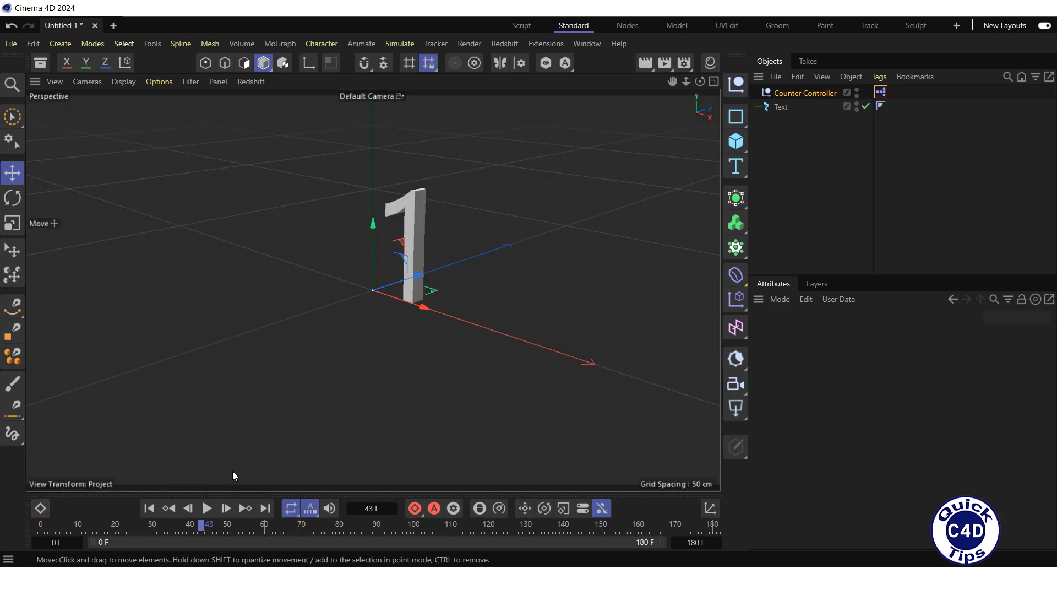
pyautogui.click(816, 94)
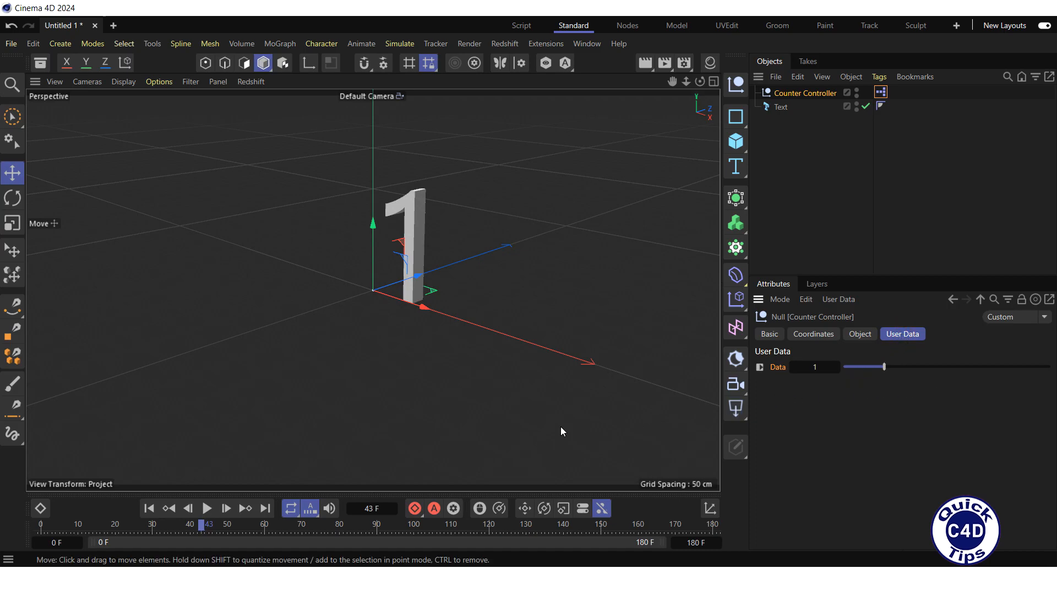
pyautogui.moveTo(201, 526); pyautogui.dragTo(155, 538)
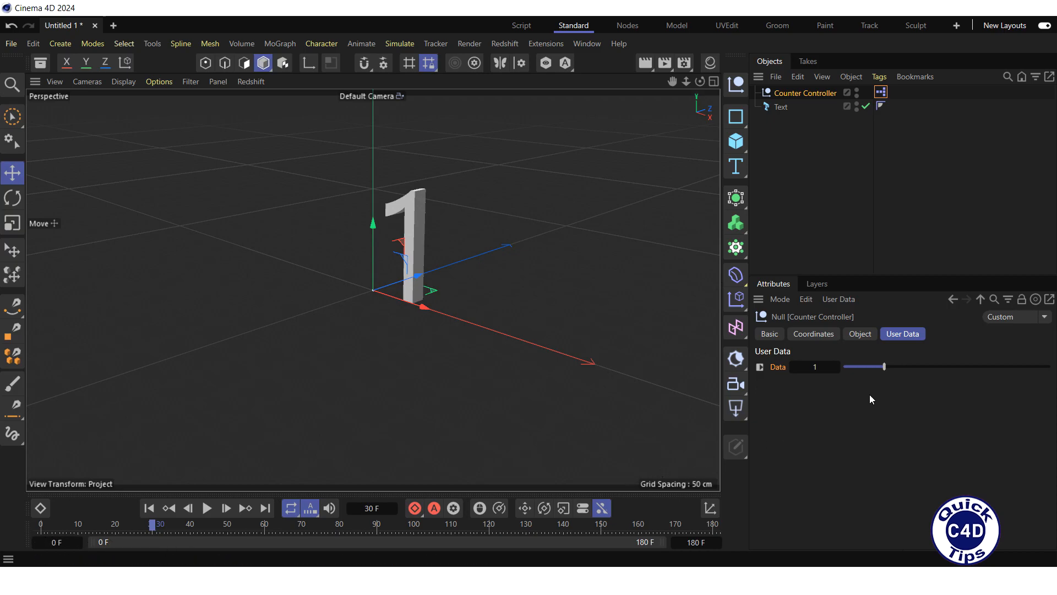
pyautogui.moveTo(885, 366); pyautogui.dragTo(1052, 366)
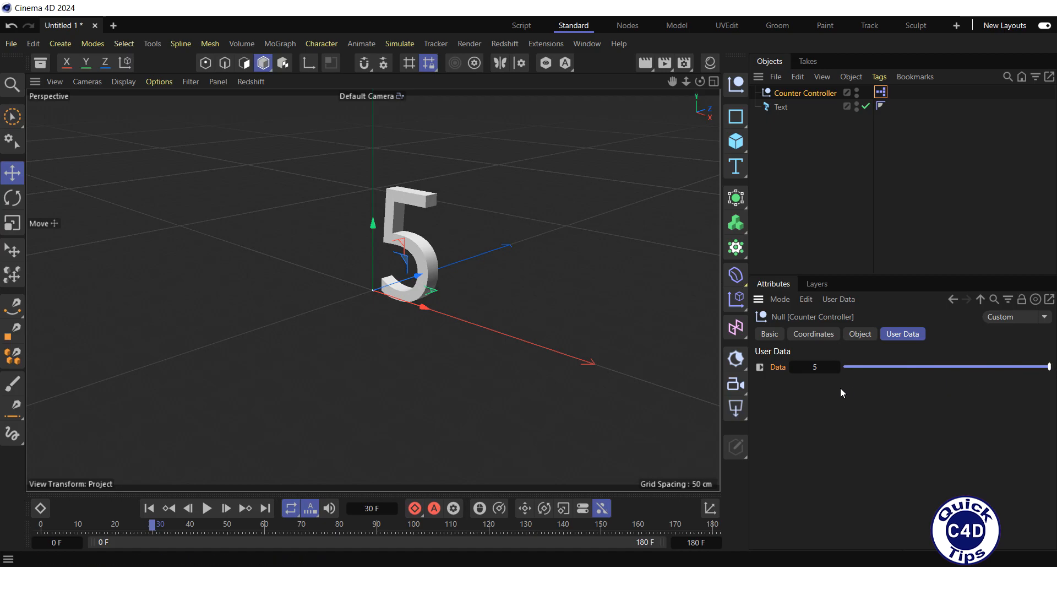
pyautogui.click(759, 367)
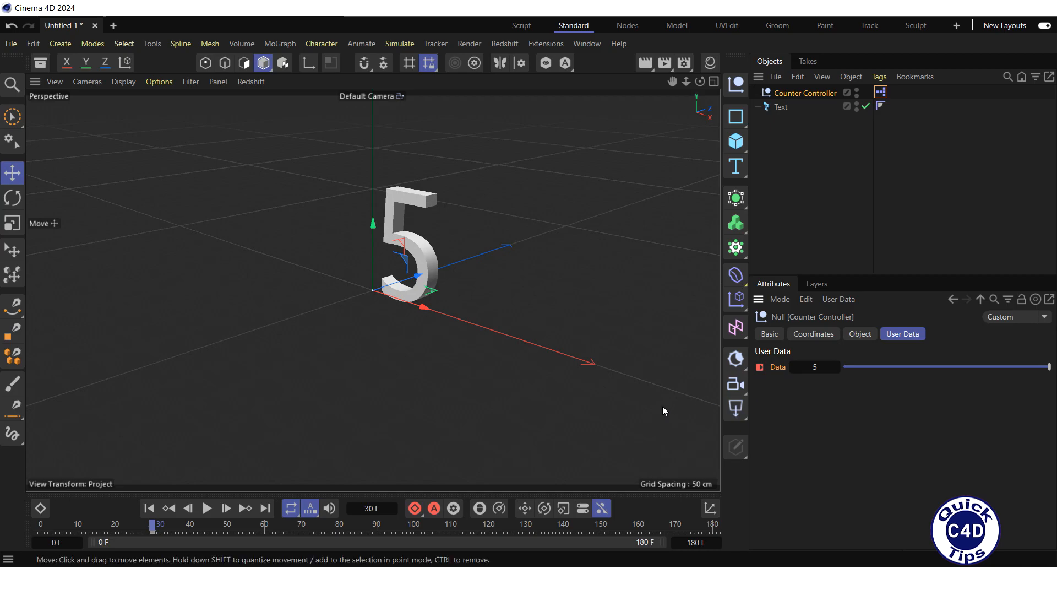
pyautogui.moveTo(157, 520); pyautogui.dragTo(707, 532)
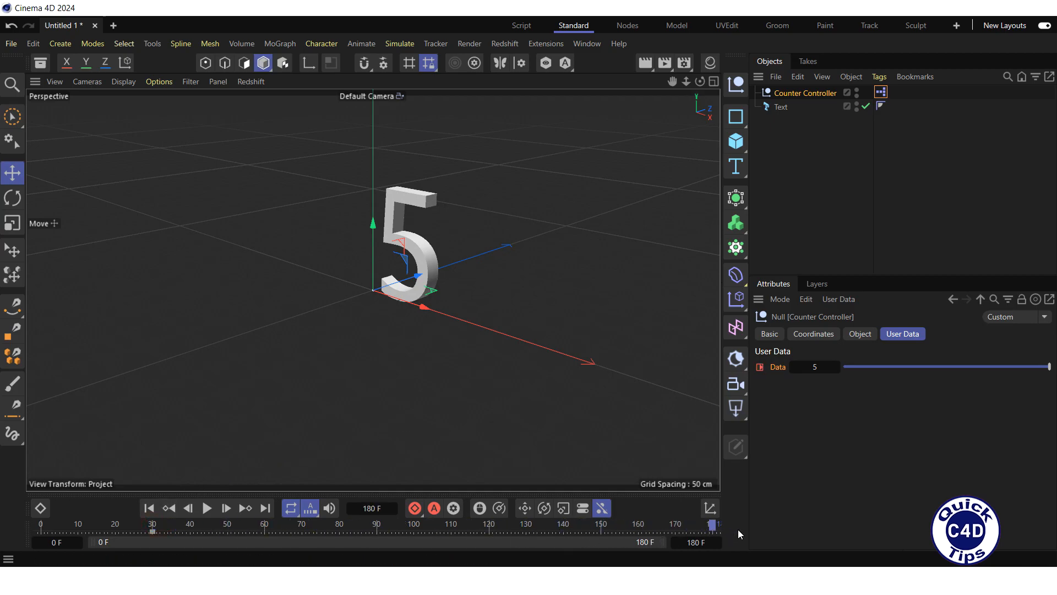
pyautogui.moveTo(1048, 366); pyautogui.dragTo(863, 370)
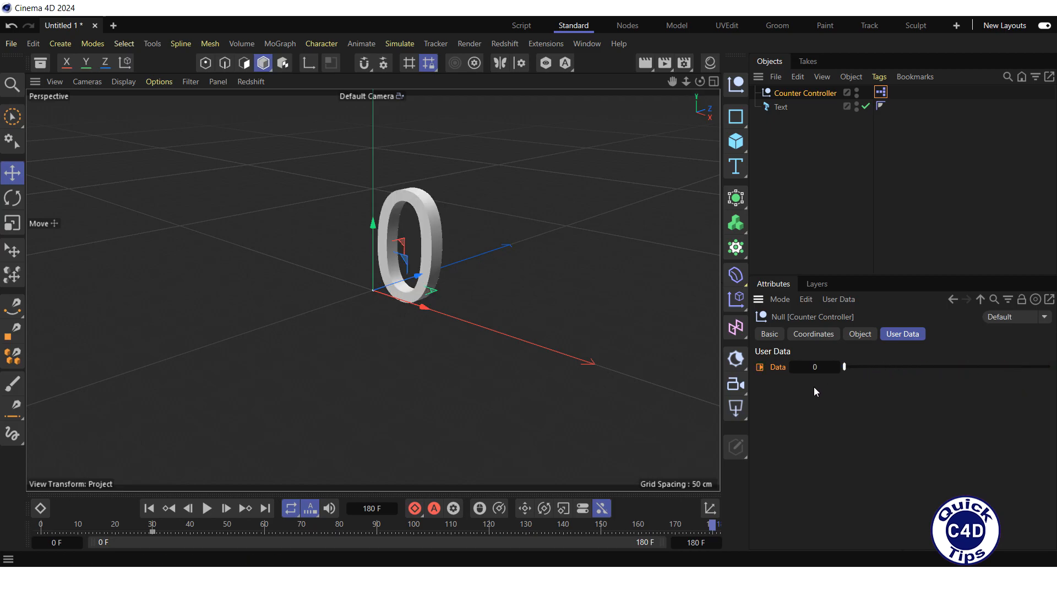
pyautogui.click(760, 367)
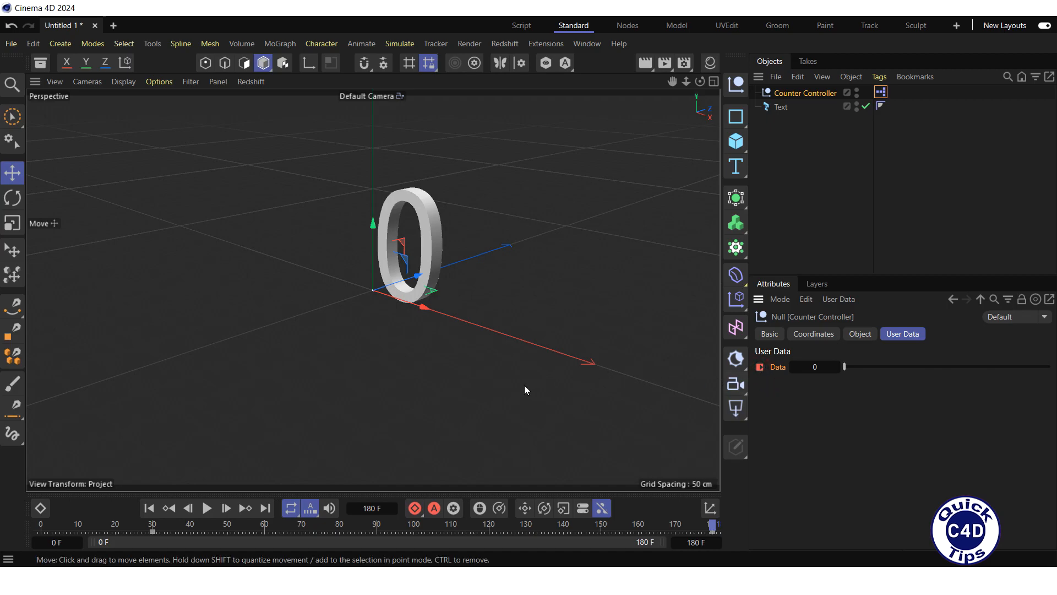
# Set the Counter Controller's new Data keyframes to linear interpolation in the Dope Sheet and play back the countdown
pyautogui.click(40, 508)
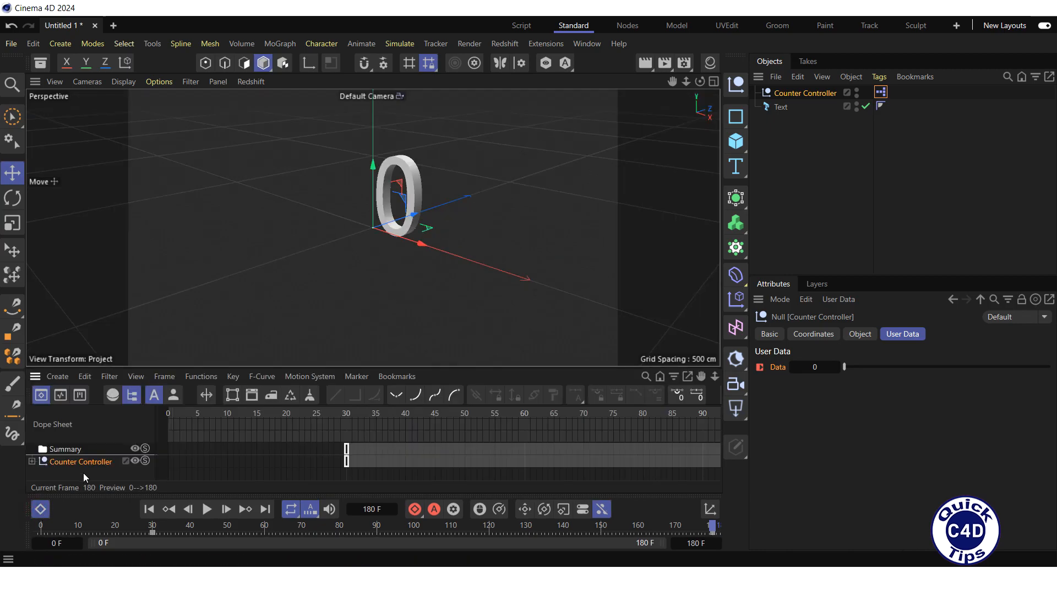
pyautogui.click(91, 461)
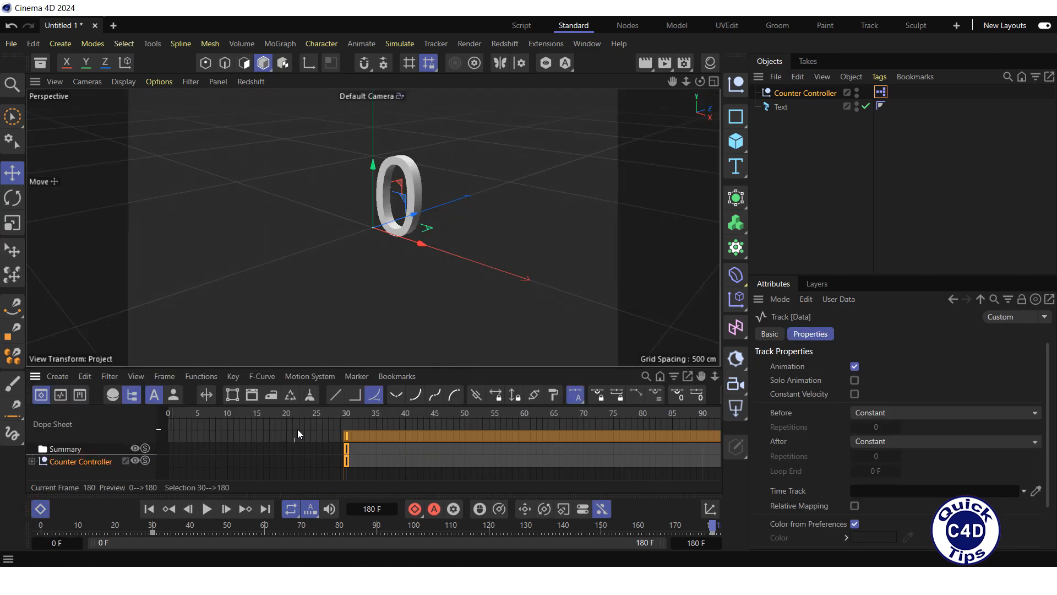
pyautogui.click(335, 396)
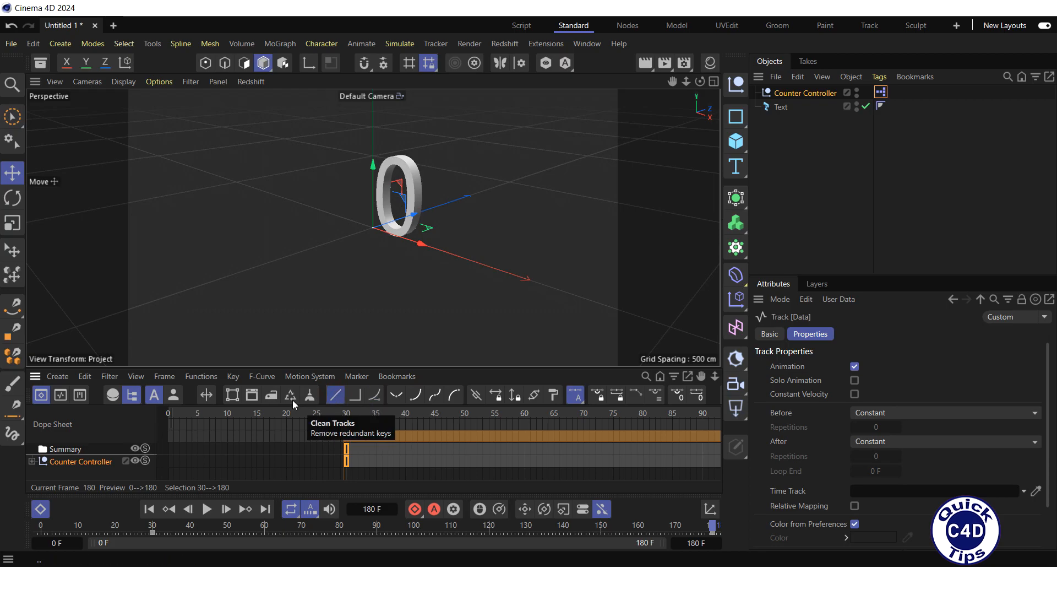
pyautogui.click(40, 508)
pyautogui.click(207, 507)
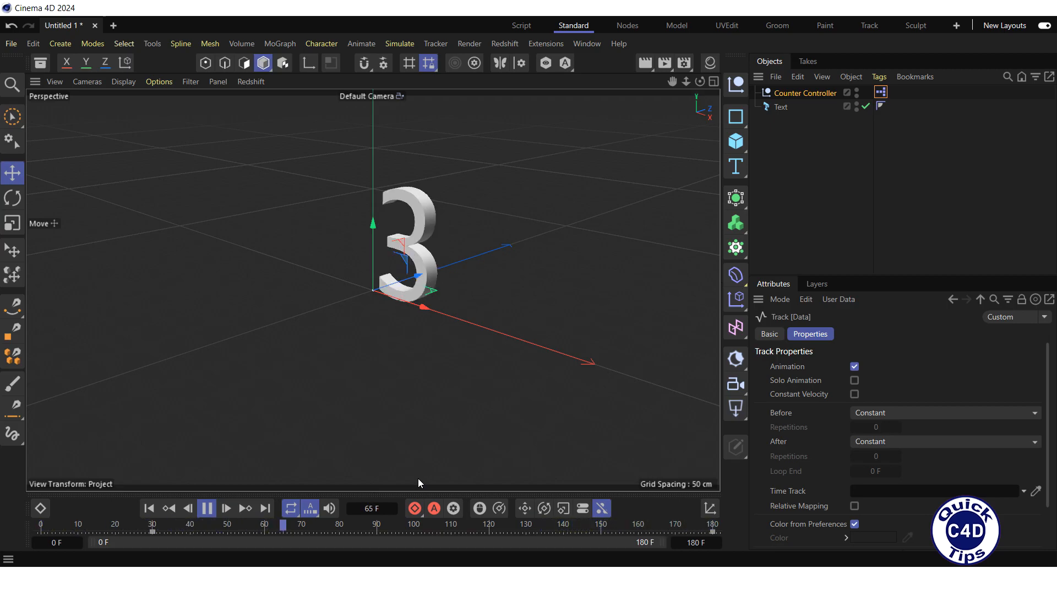
pyautogui.click(209, 508)
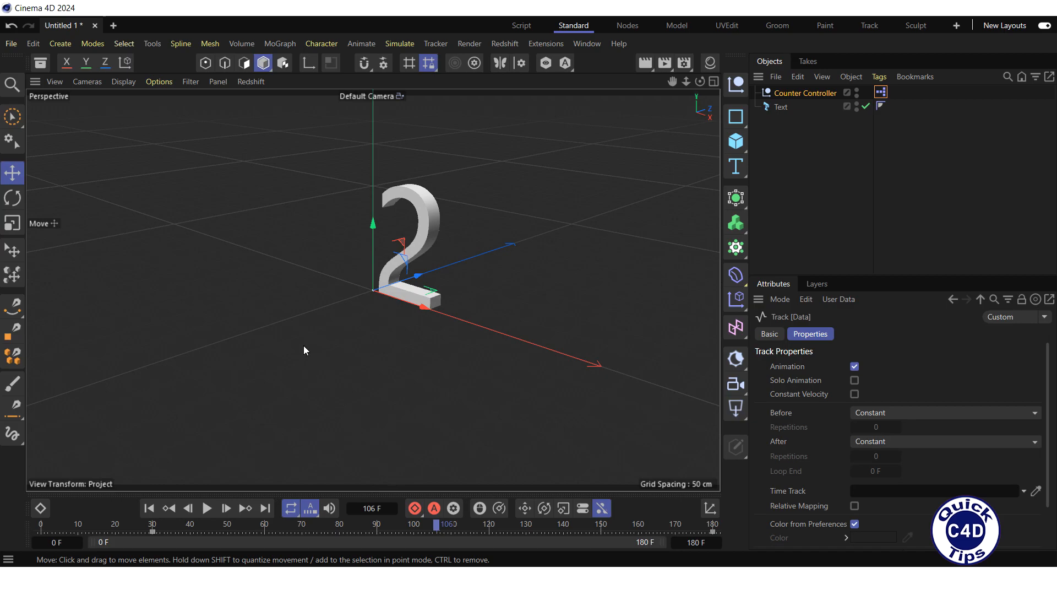
# Search the asset library for "balloon" and add the Hot Air Balloon model to the scene
pyautogui.click(43, 64)
pyautogui.click(68, 133)
pyautogui.write('ba')
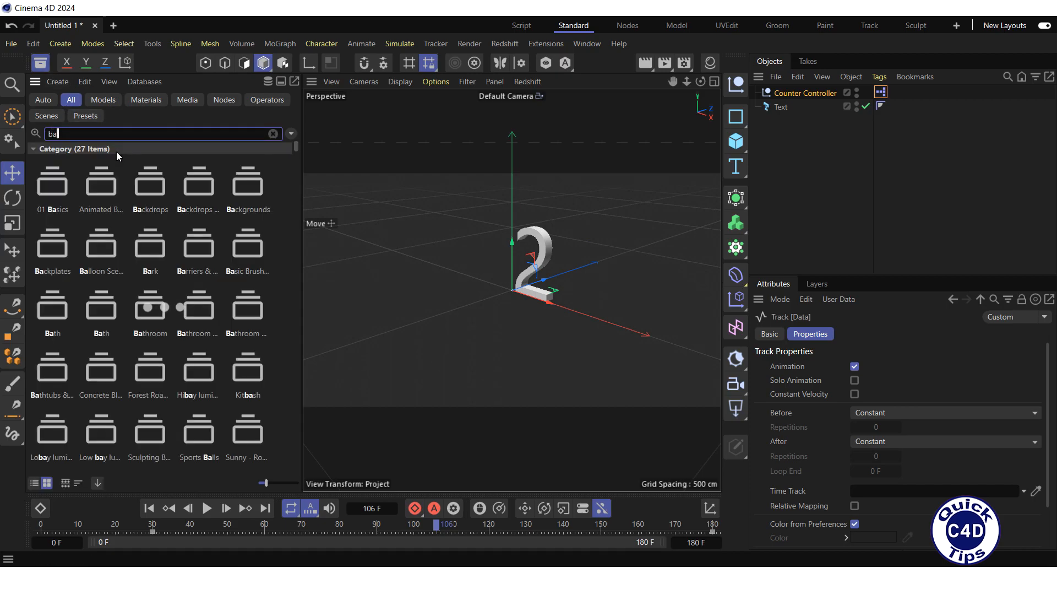
pyautogui.write('lloon')
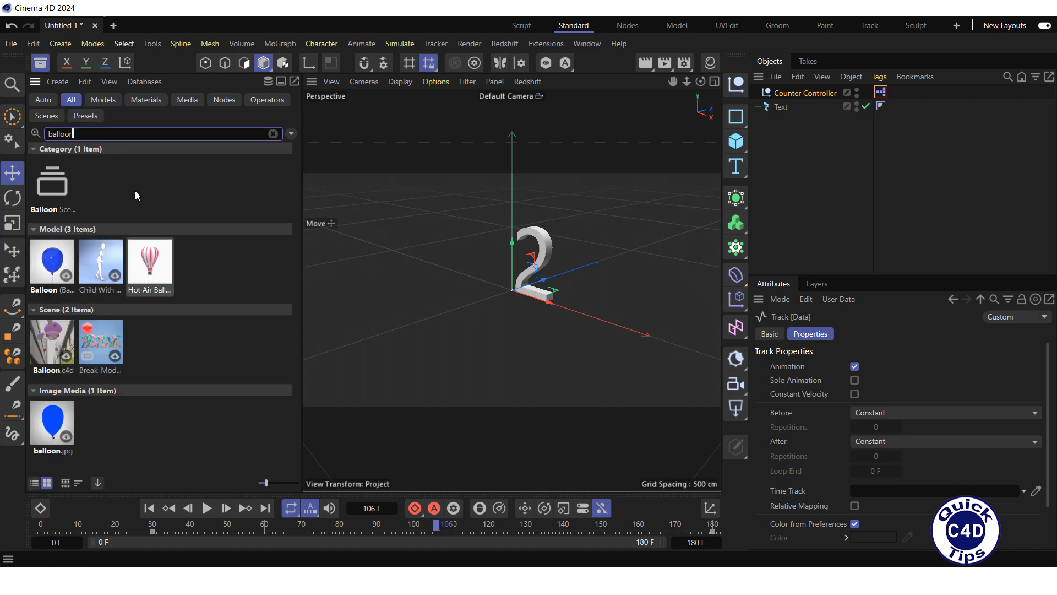
pyautogui.moveTo(149, 267); pyautogui.dragTo(470, 293)
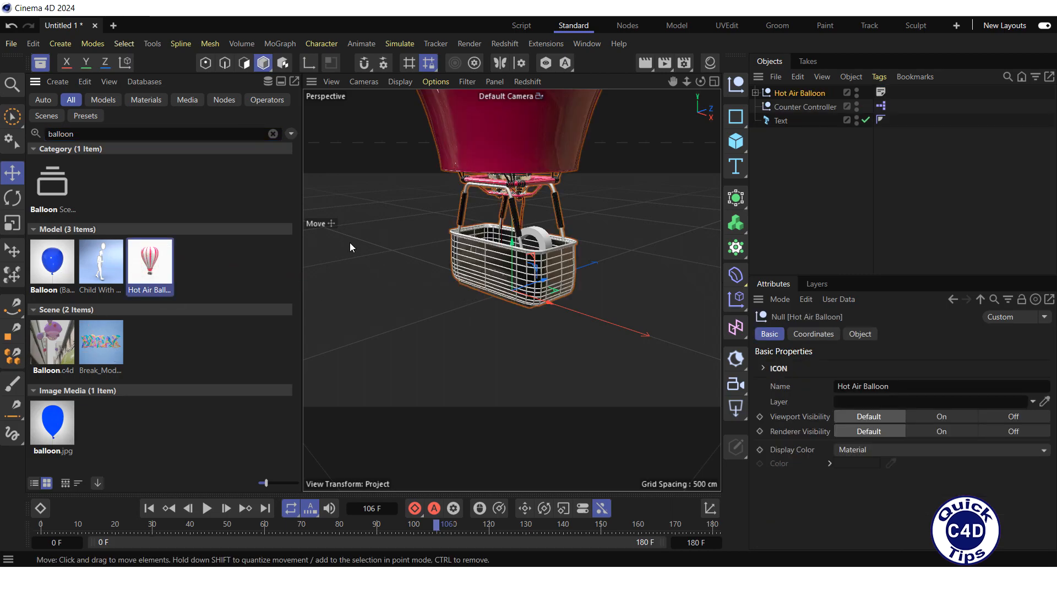
pyautogui.click(40, 62)
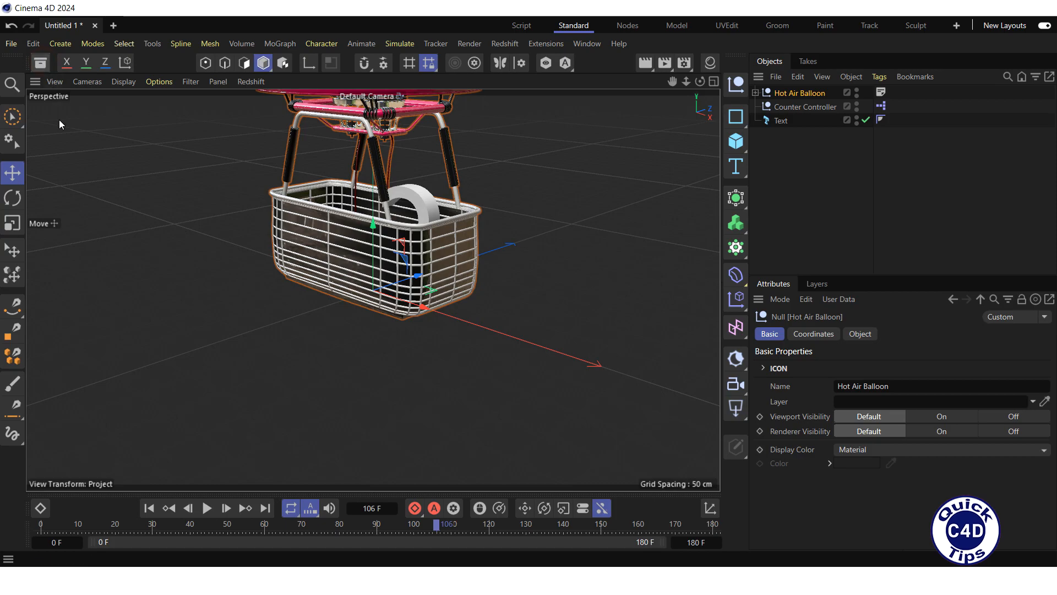
# Scale the Hot Air Balloon down to about 14% and move it along Z to about -123 cm, beside the number
pyautogui.click(12, 223)
pyautogui.moveTo(492, 150); pyautogui.dragTo(199, 352)
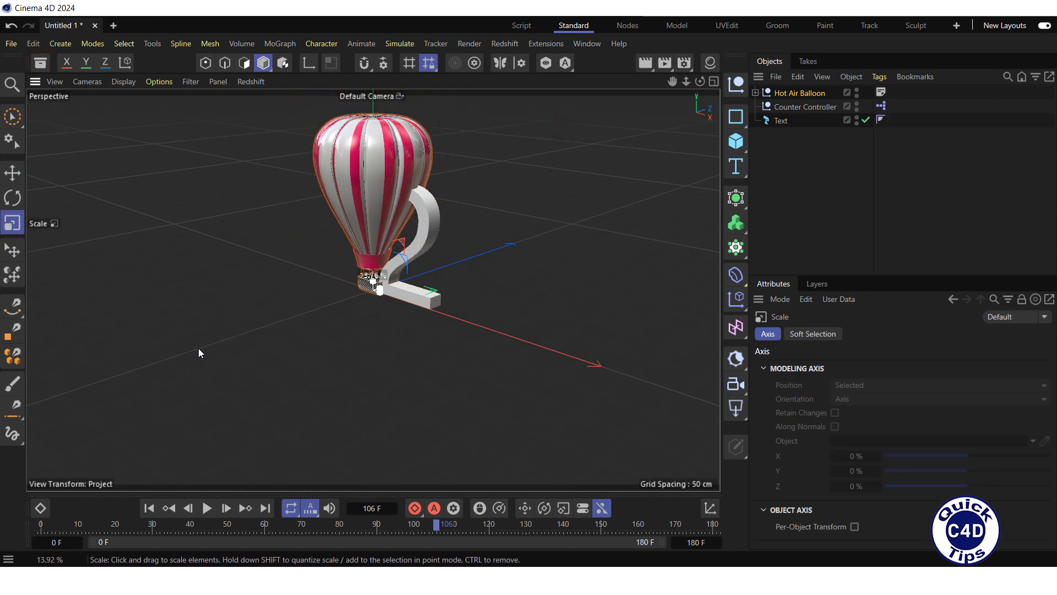
pyautogui.moveTo(673, 81); pyautogui.dragTo(678, 204)
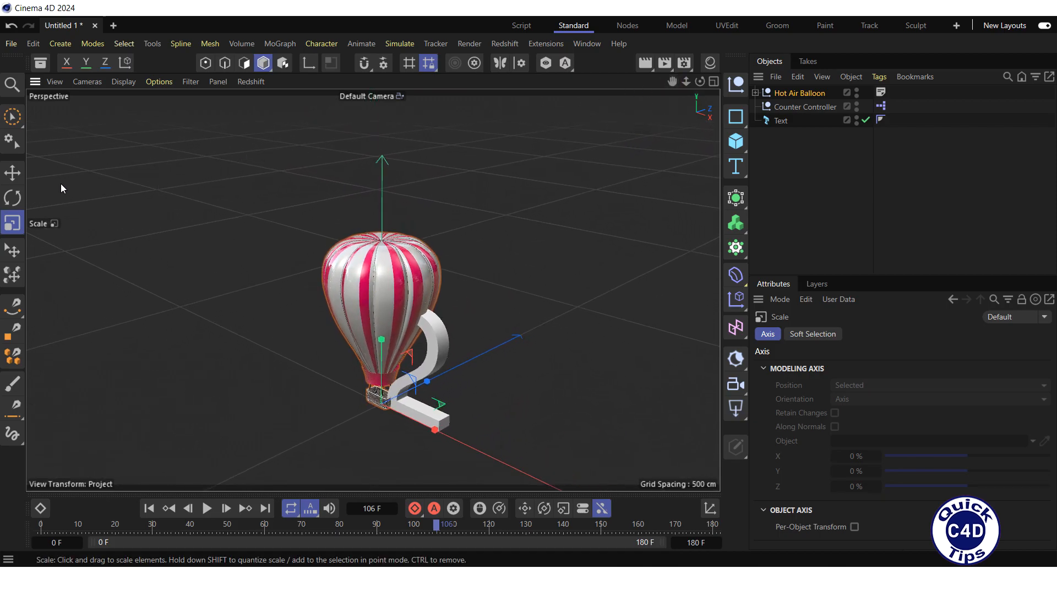
pyautogui.click(12, 173)
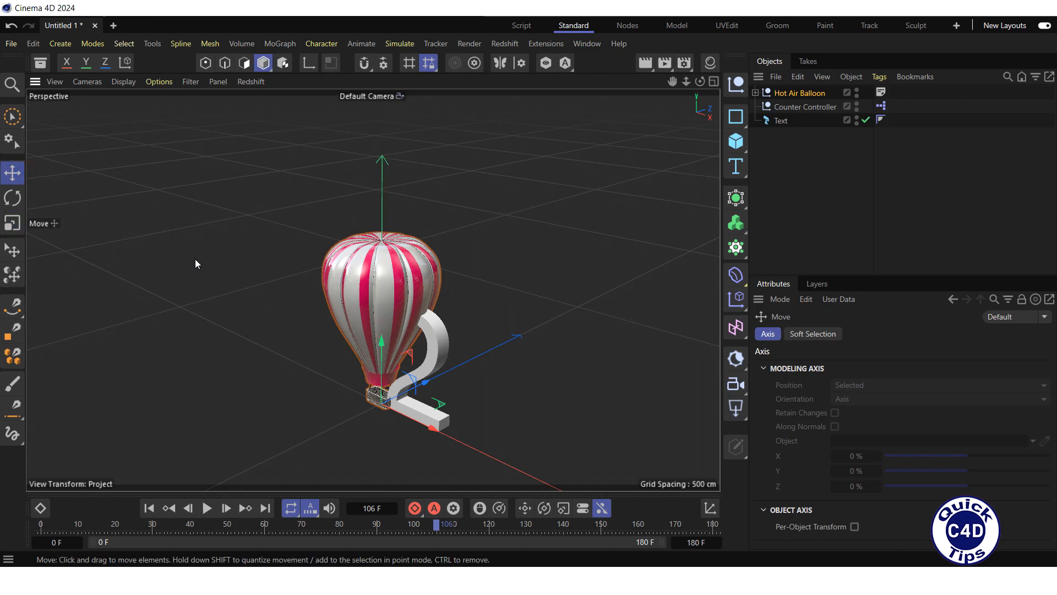
pyautogui.moveTo(437, 396); pyautogui.dragTo(366, 435)
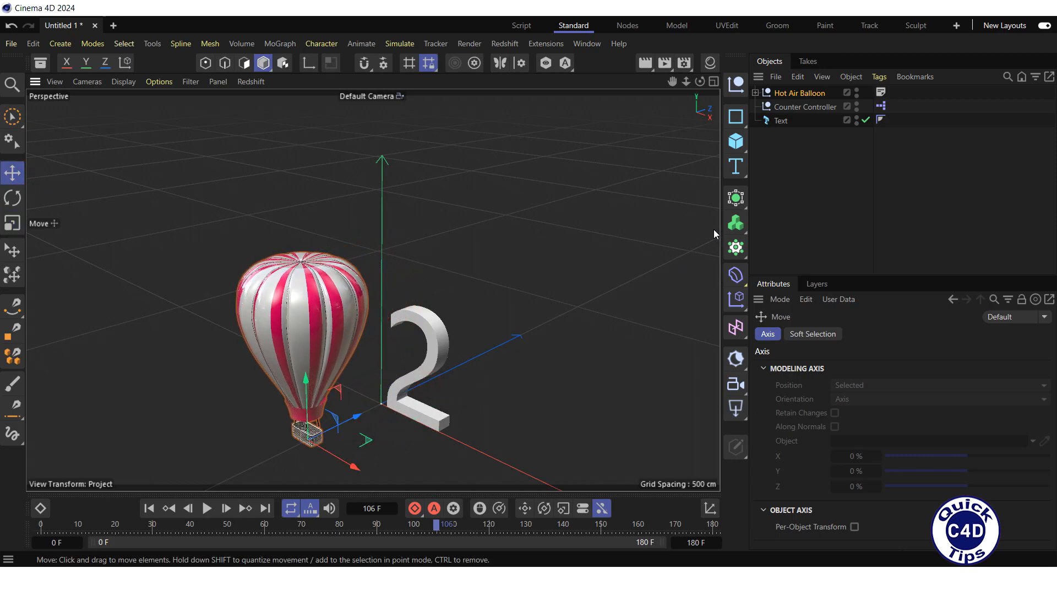
# Select the Hot Air Balloon and set the project's end frame to 300
pyautogui.click(792, 94)
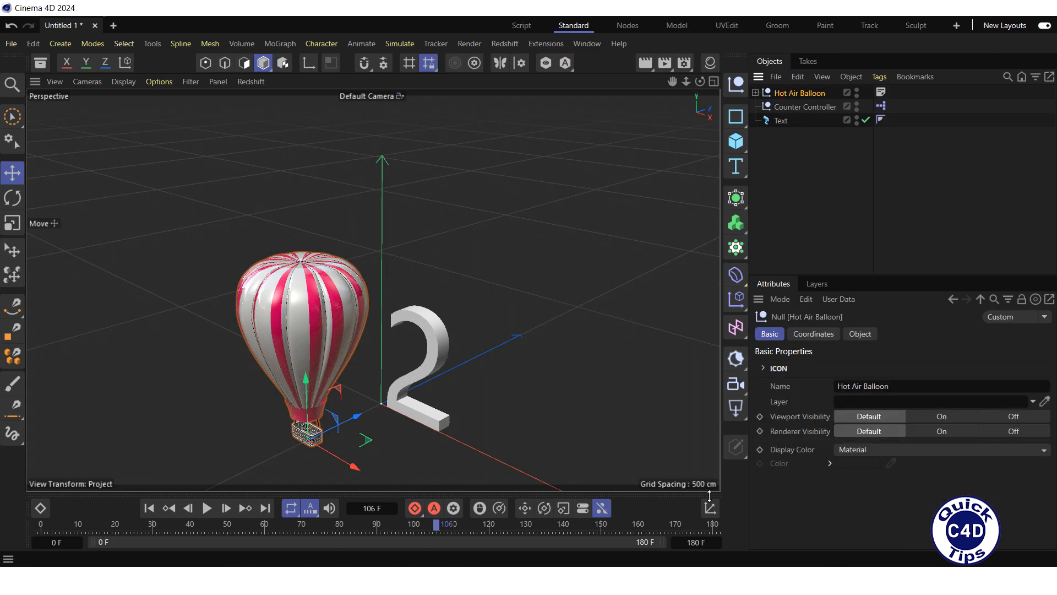
pyautogui.click(694, 542)
pyautogui.write('300')
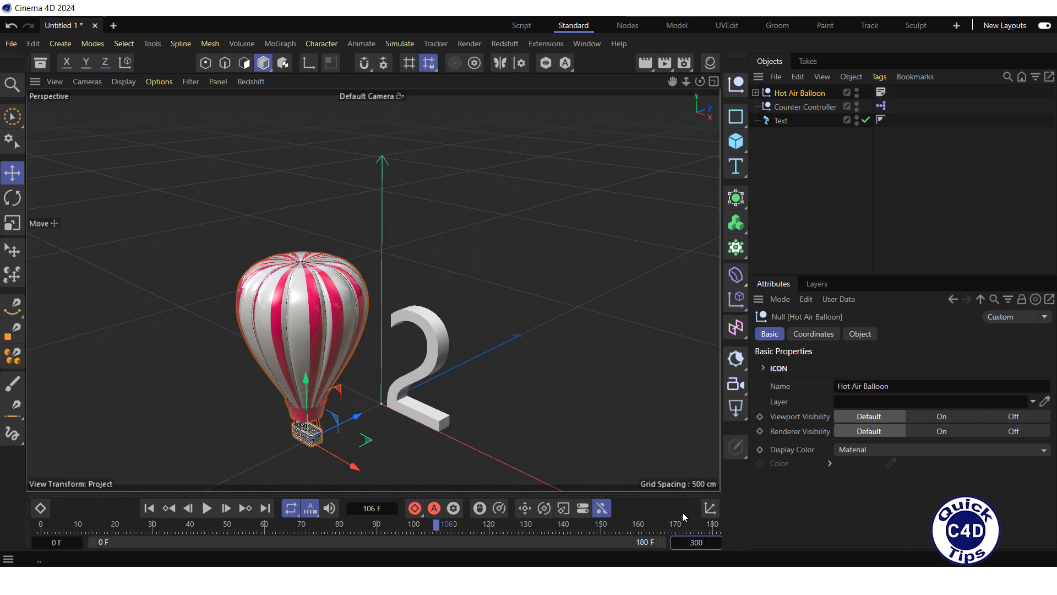
pyautogui.press('Return')
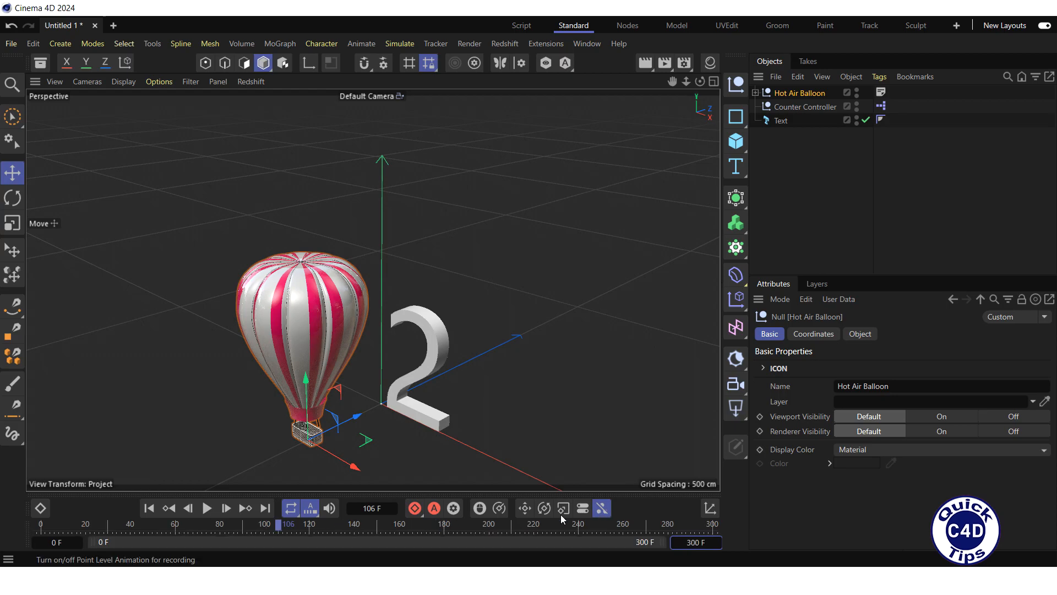
# Record a keyframe for the Hot Air Balloon at its current position on frame 150
pyautogui.moveTo(279, 529); pyautogui.dragTo(371, 533)
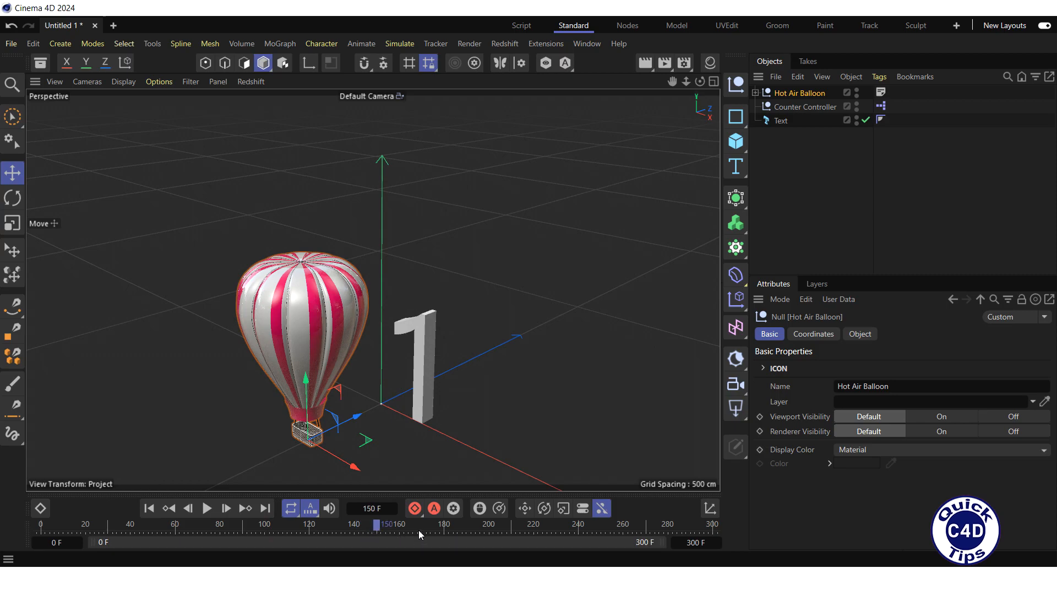
pyautogui.click(415, 509)
pyautogui.click(420, 525)
# Keyframe the Hot Air Balloon's Y position at 428 cm on frame 300 and play the animation from the start
pyautogui.moveTo(445, 525); pyautogui.dragTo(718, 540)
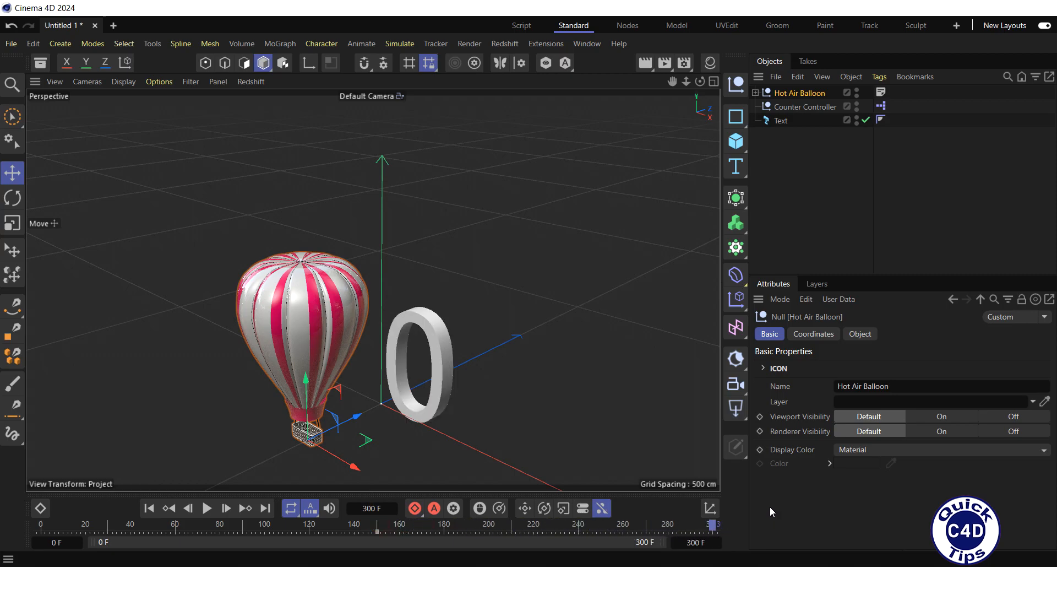
pyautogui.click(815, 334)
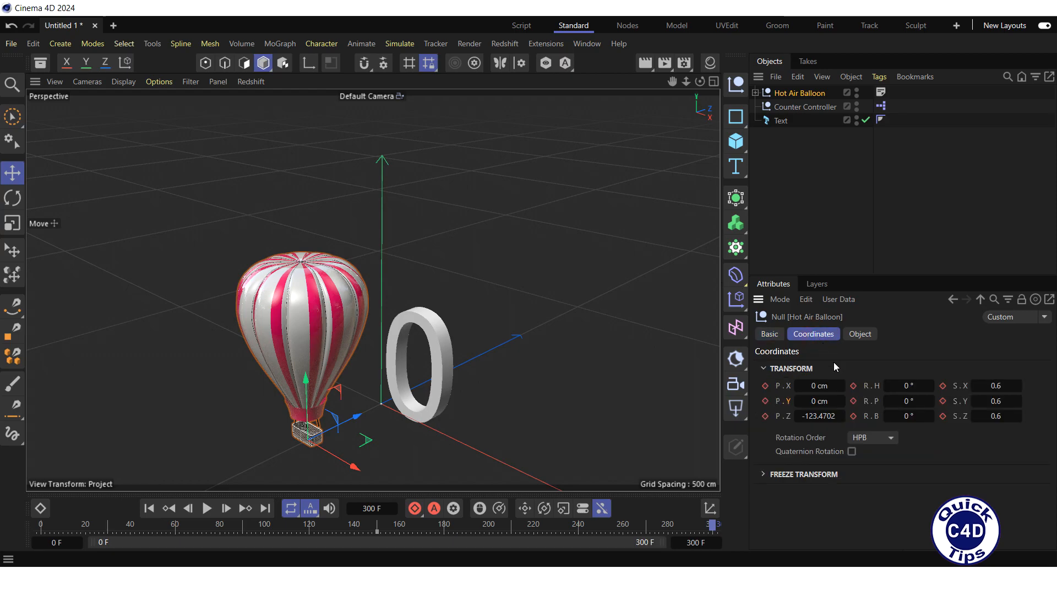
pyautogui.moveTo(841, 402); pyautogui.dragTo(810, 402)
pyautogui.moveTo(303, 99); pyautogui.dragTo(309, 99)
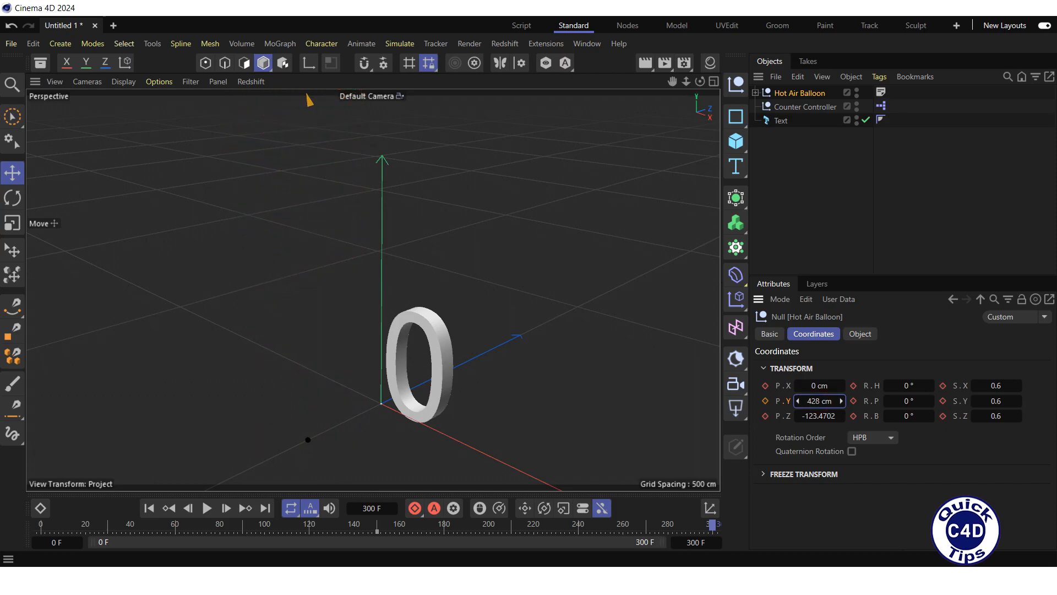
pyautogui.click(766, 401)
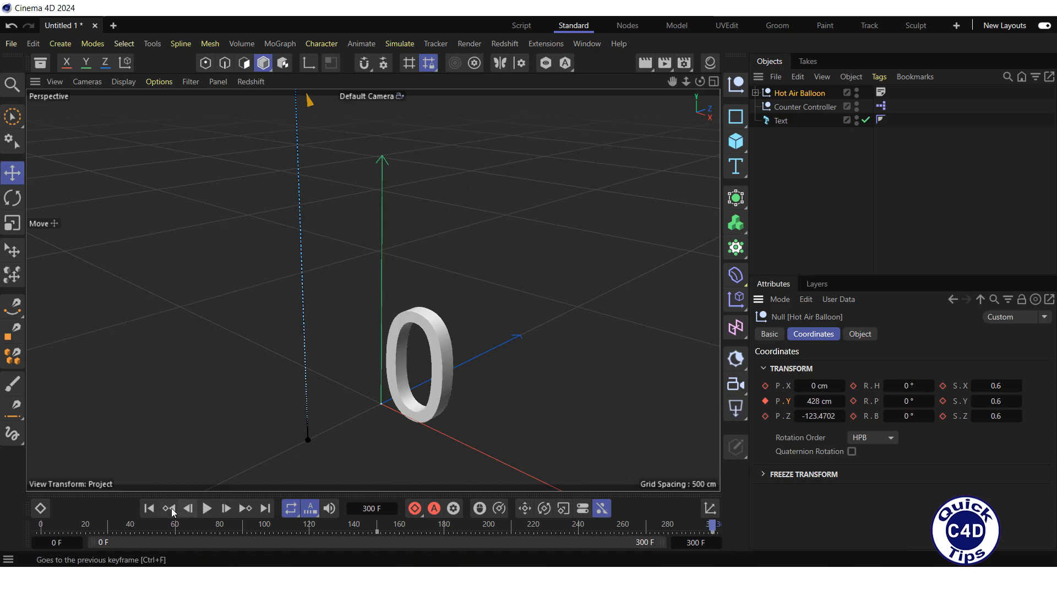
pyautogui.click(147, 508)
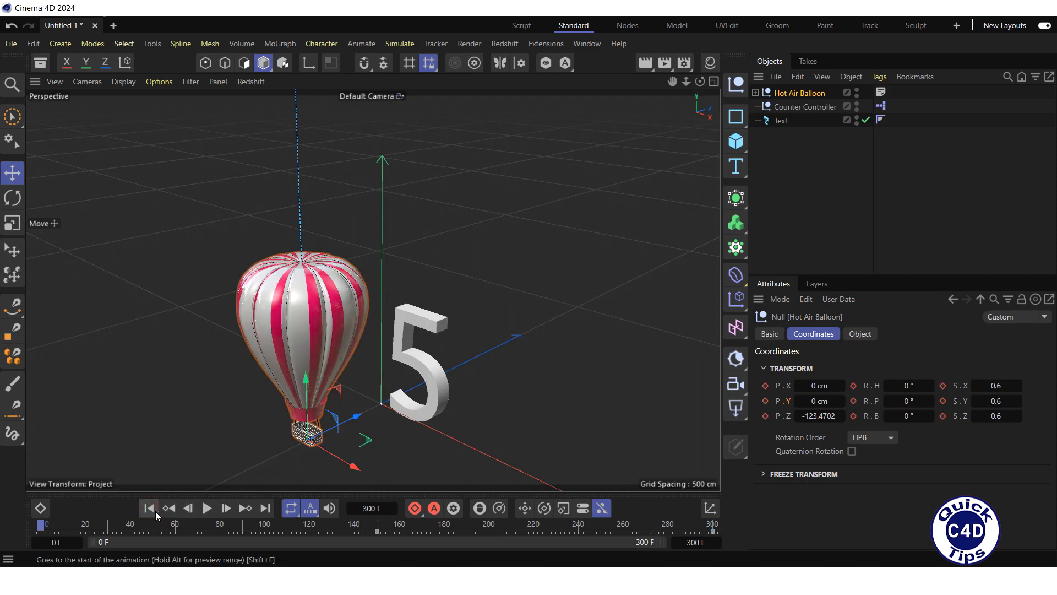
pyautogui.click(206, 508)
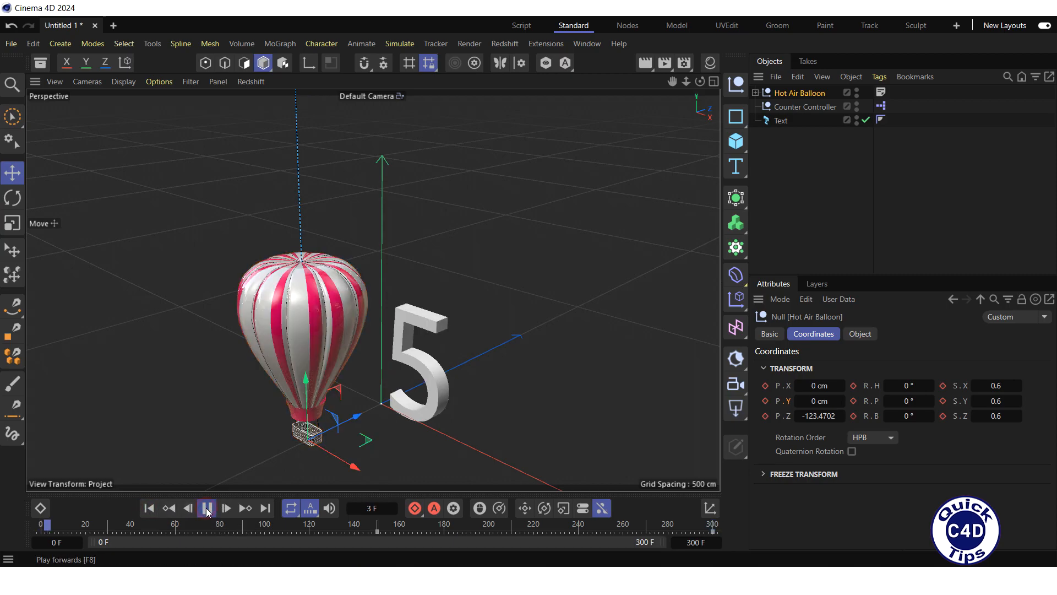